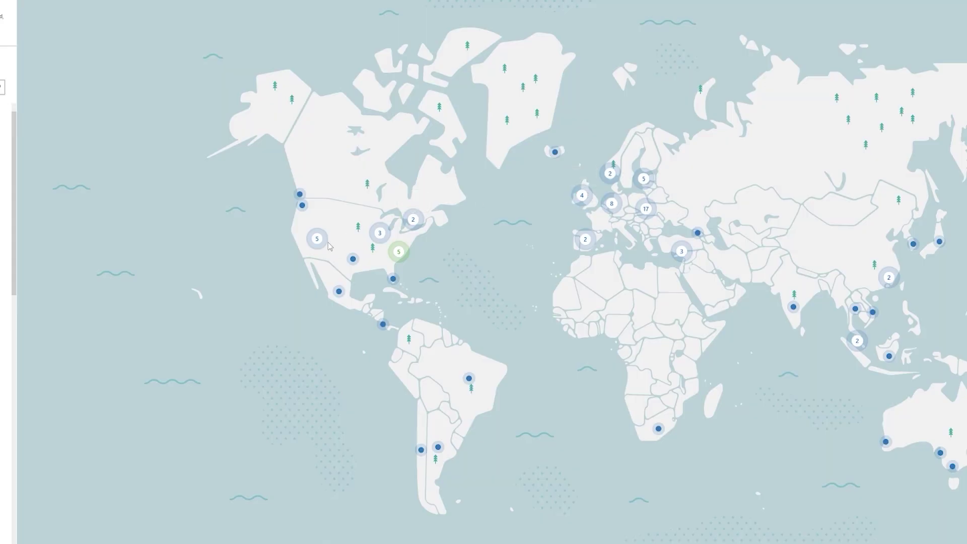
scroll(406, 276, "up", 3)
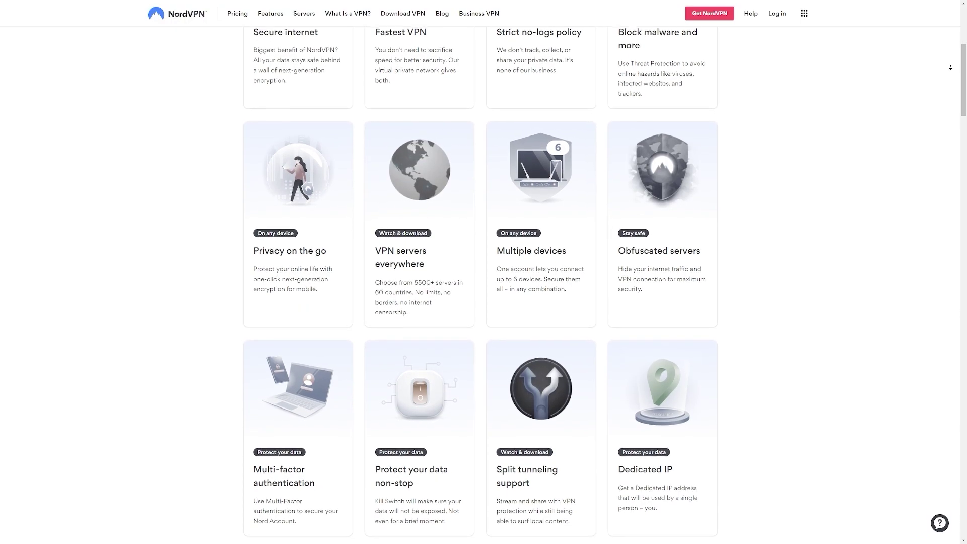
scroll(951, 70, "down", 2)
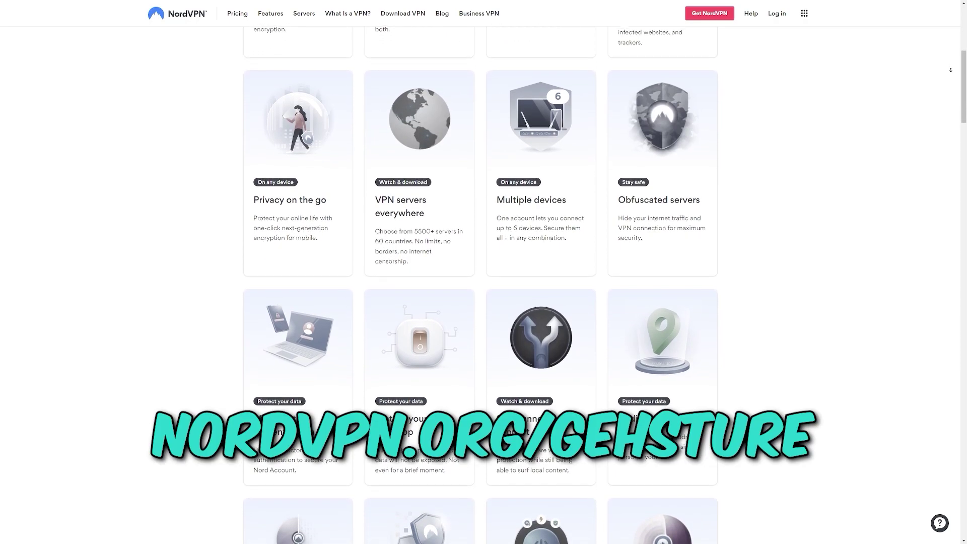
scroll(951, 70, "down", 2)
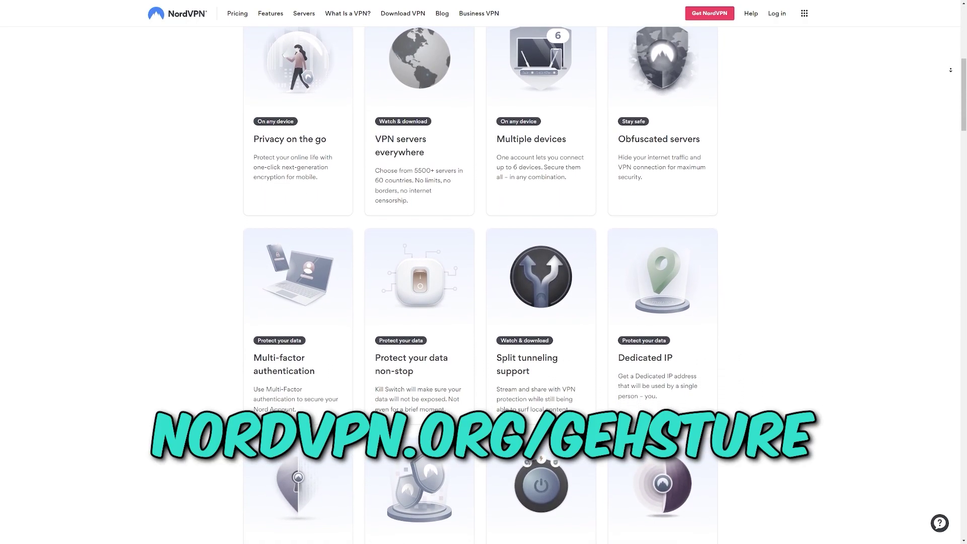
scroll(950, 70, "down", 2)
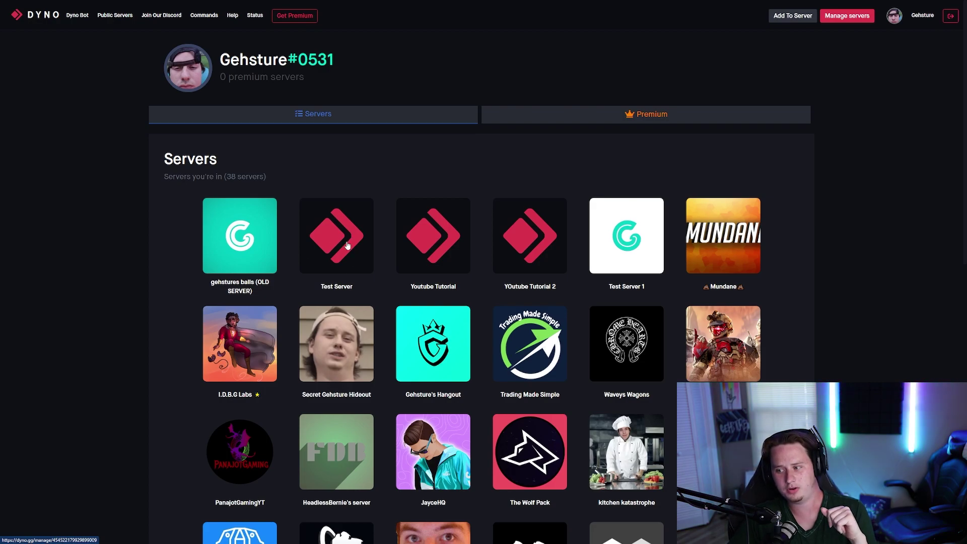
- Choose Test Server from the server list and open the settings of its Reaction Roles module
scroll(353, 237, "down", 4)
scroll(387, 213, "up", 4)
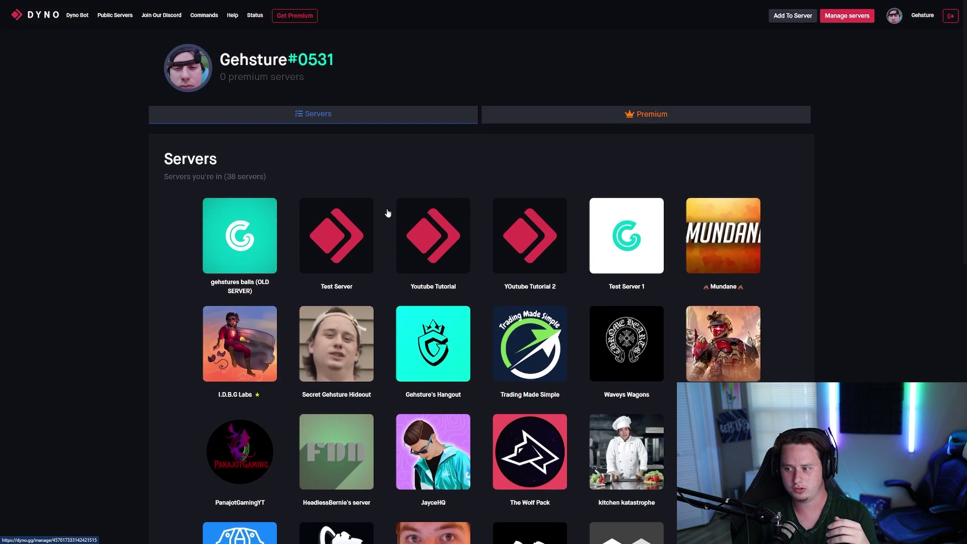
left_click(356, 227)
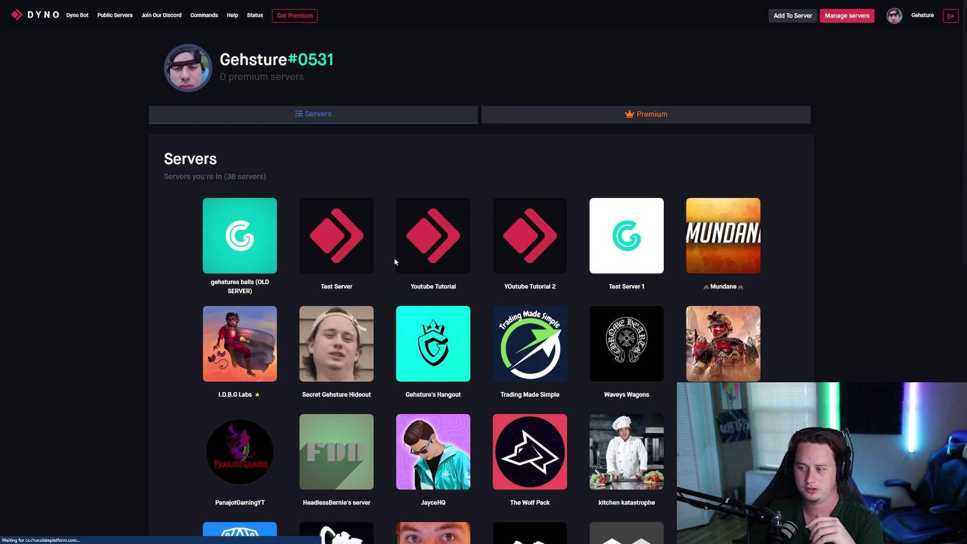
left_click(34, 64)
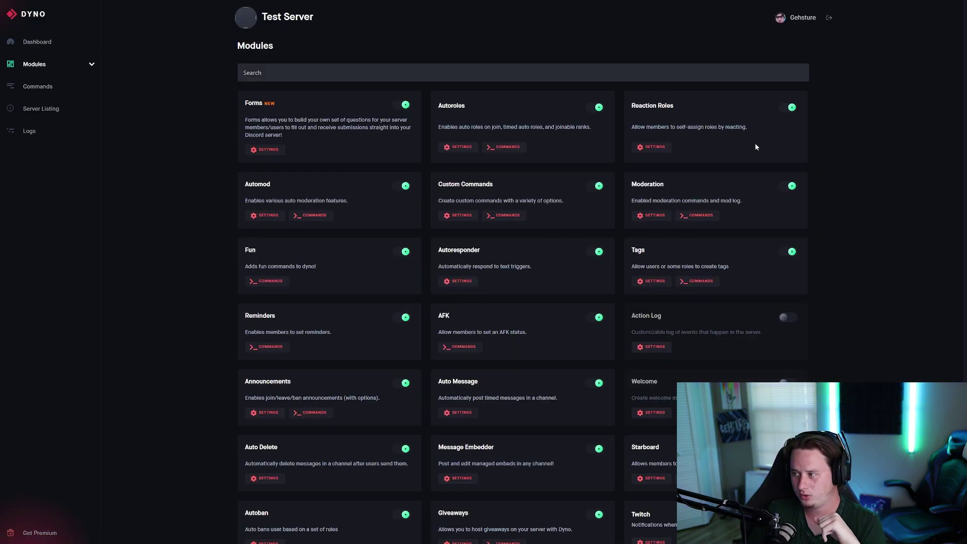
left_click(649, 147)
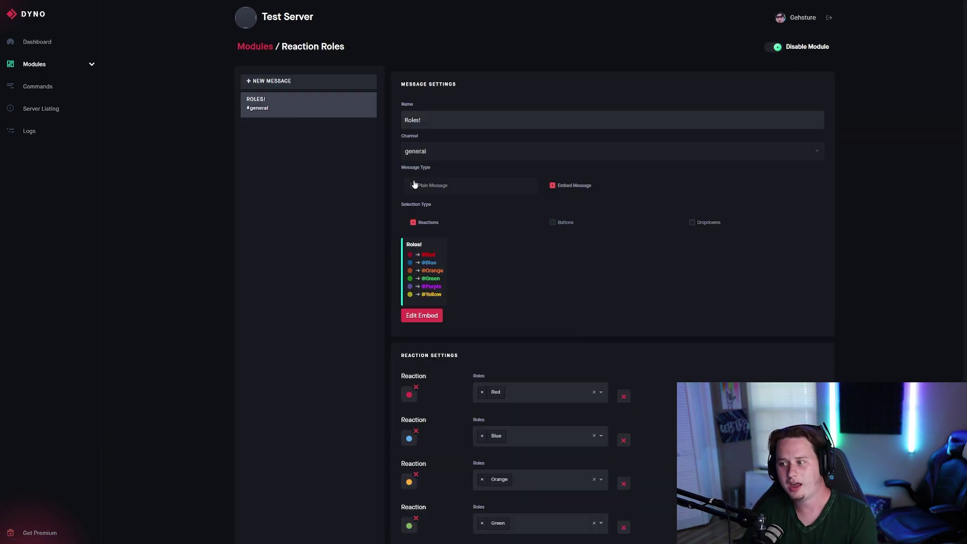
- Switch to Discord and react with the blue and orange circles on the message listing the color roles
scroll(432, 248, "down", 4)
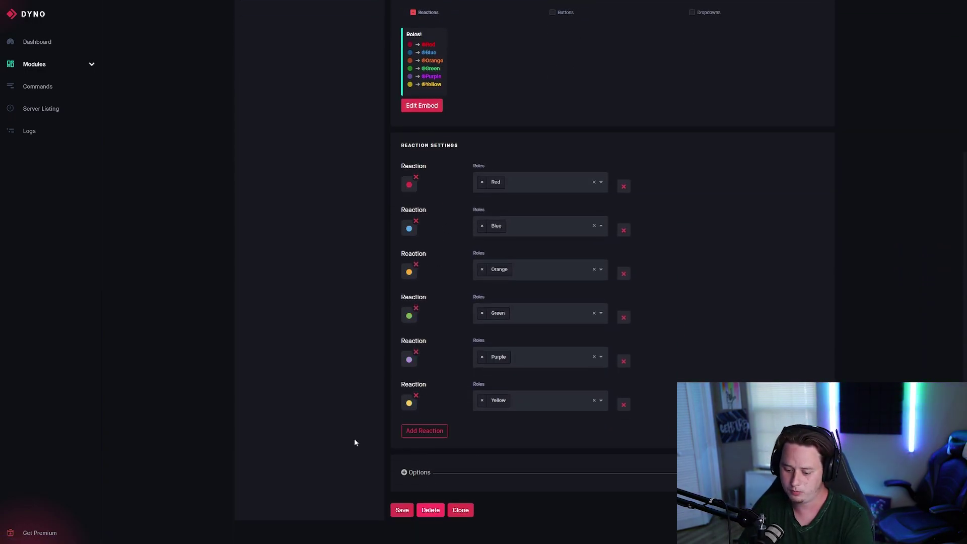
key("F11")
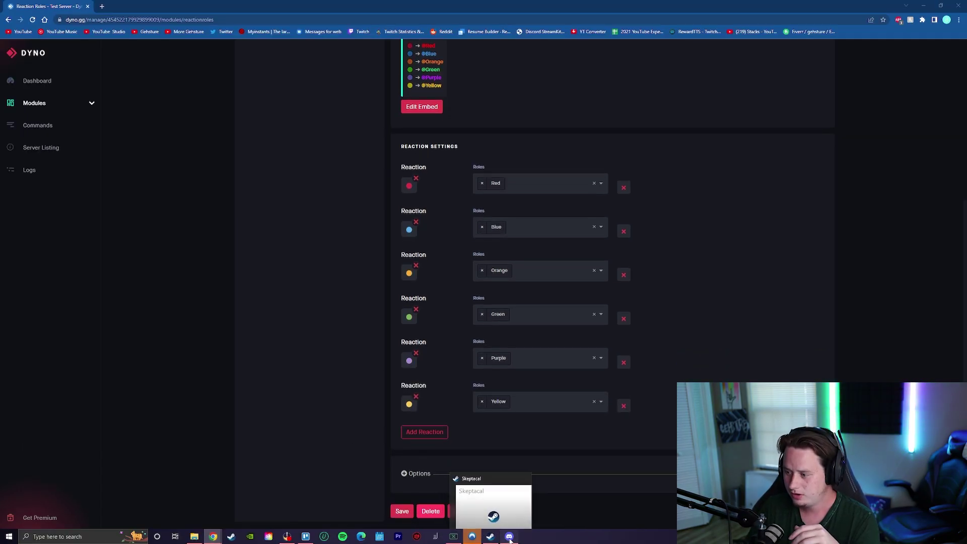
left_click(509, 537)
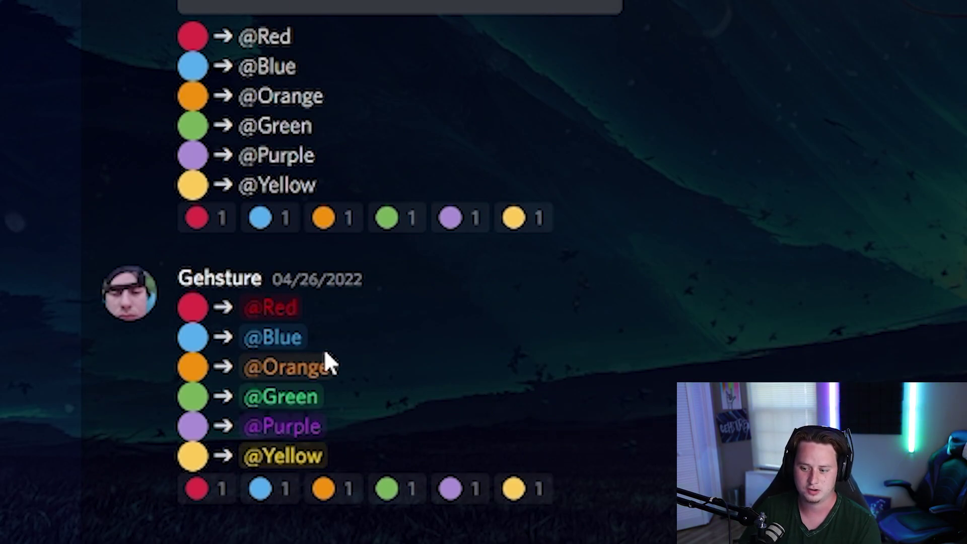
left_click_drag(347, 471, 169, 316)
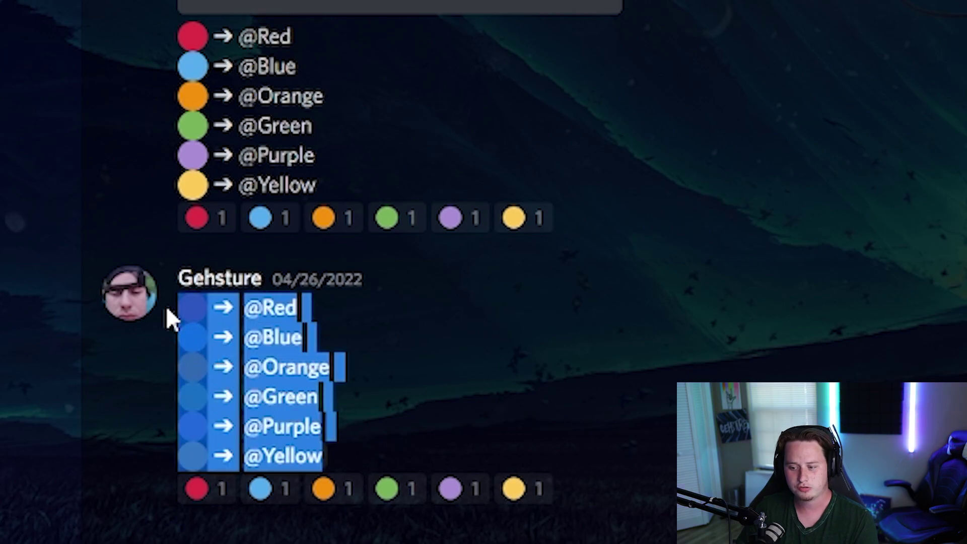
left_click(523, 355)
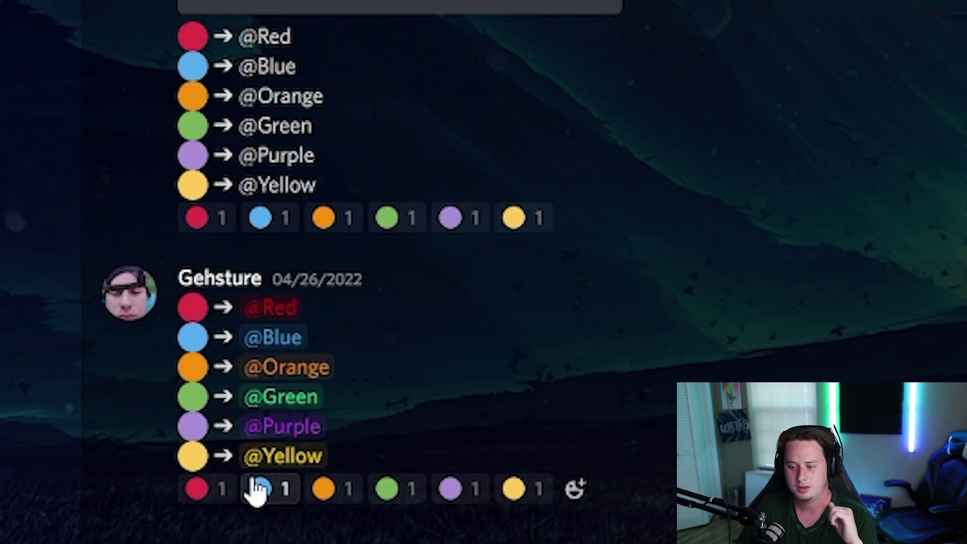
left_click(282, 491)
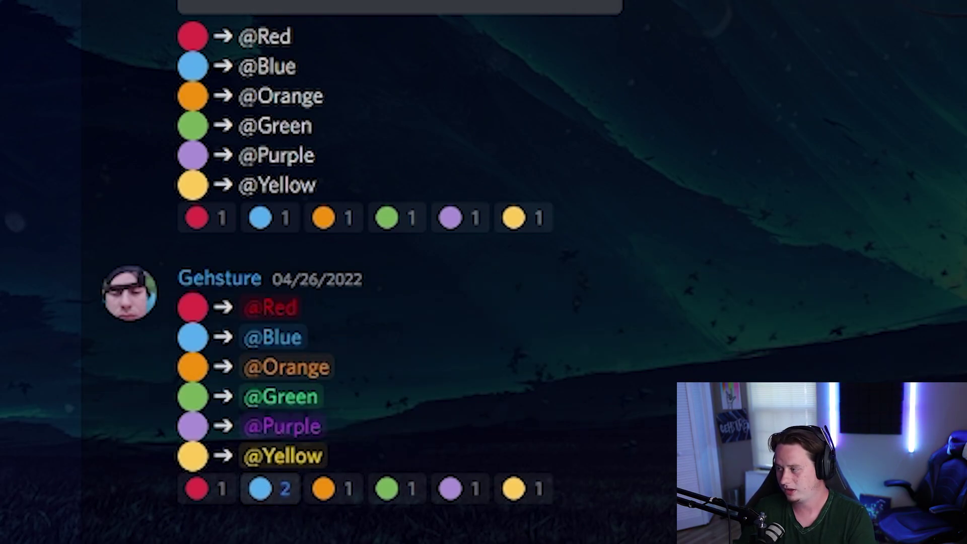
left_click(335, 491)
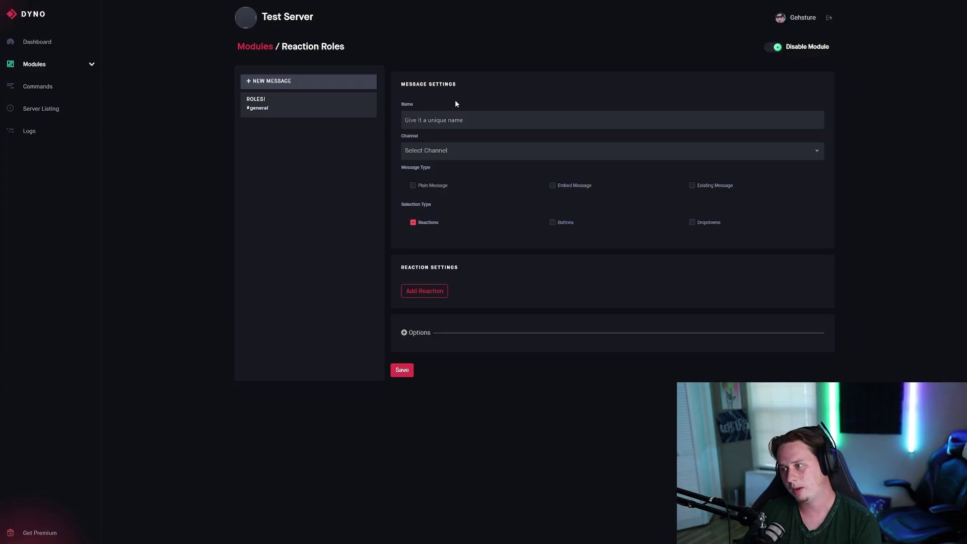
- Name the new reaction role message "test roles", set its channel to general, and try the plain and embed message types
left_click(439, 119)
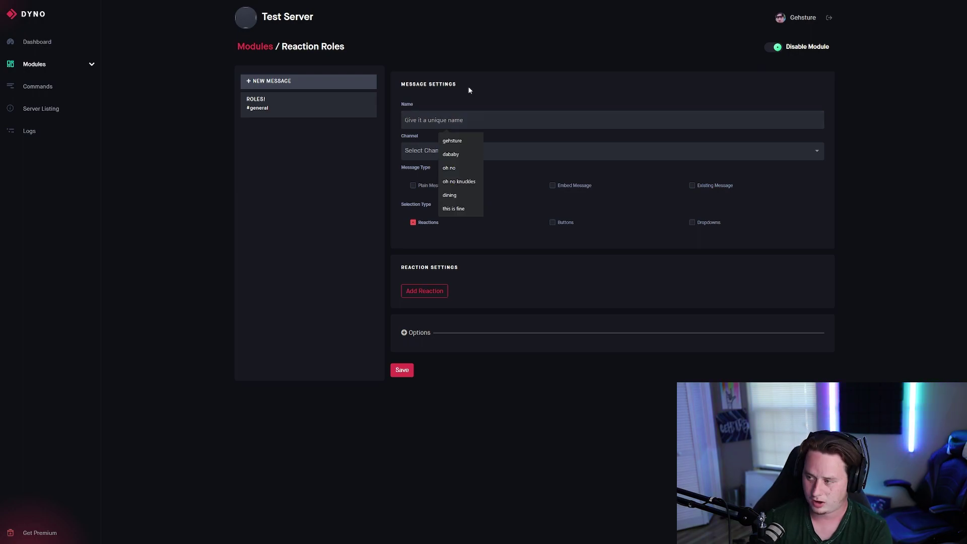
type("test roles")
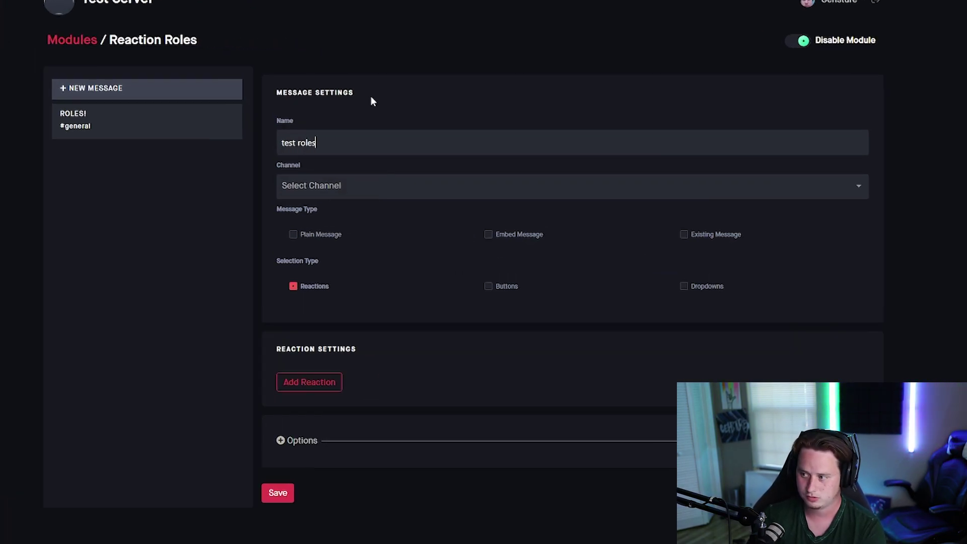
key("Tab")
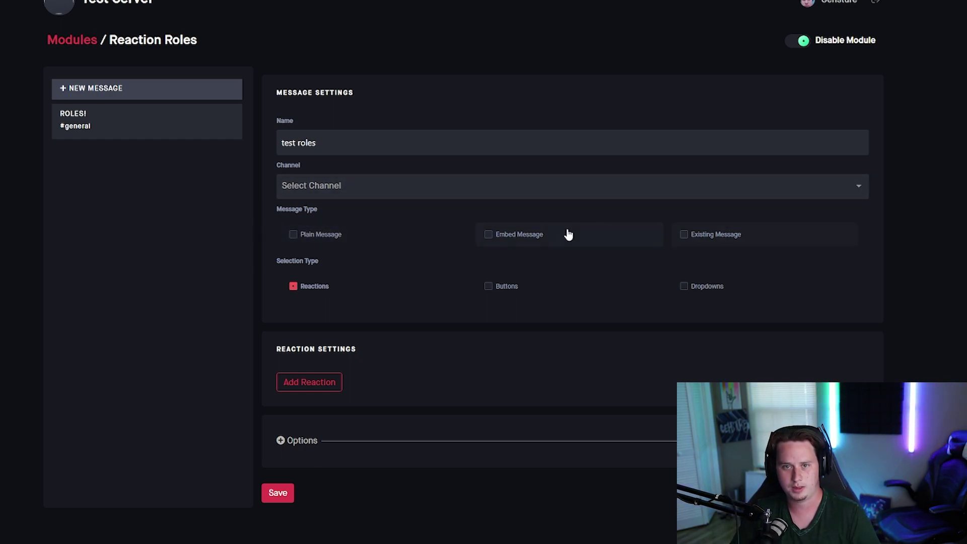
key("Down")
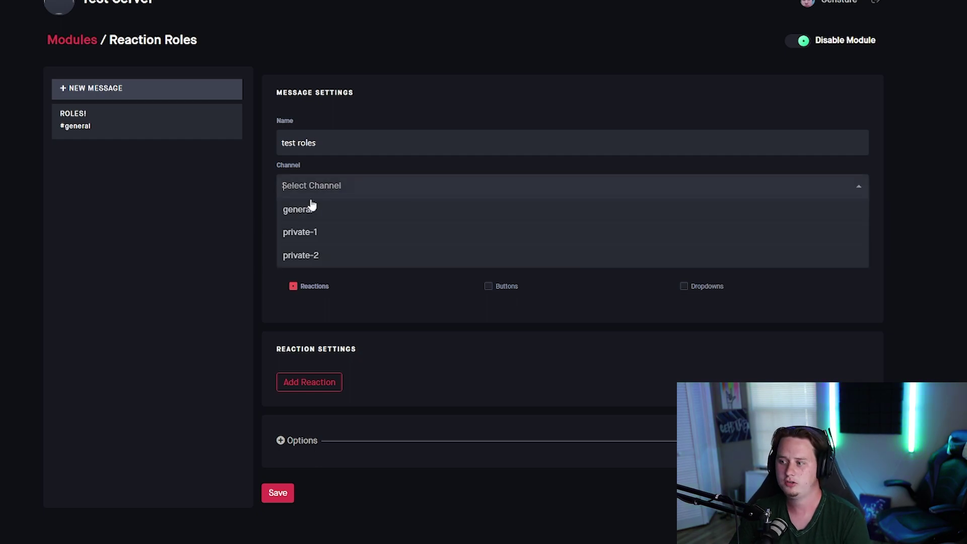
left_click(303, 204)
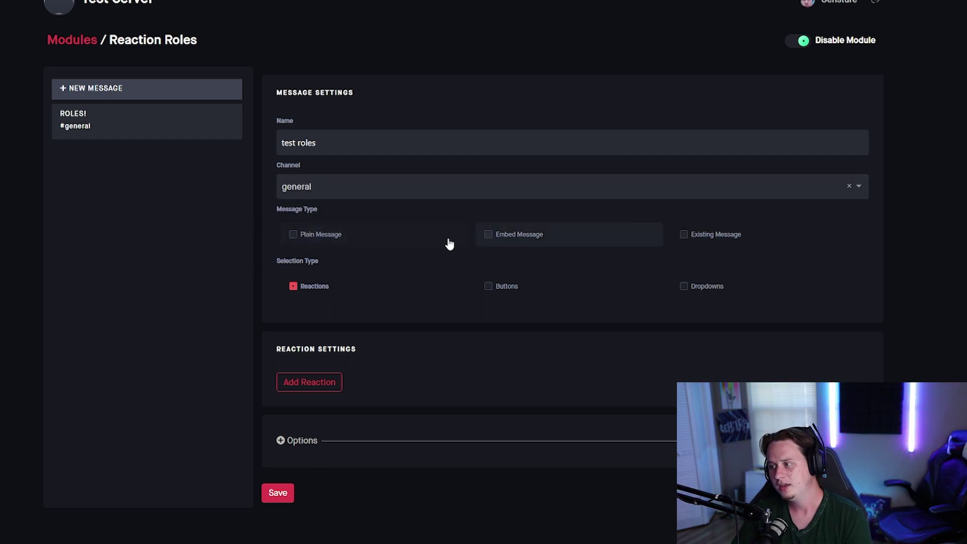
left_click(336, 241)
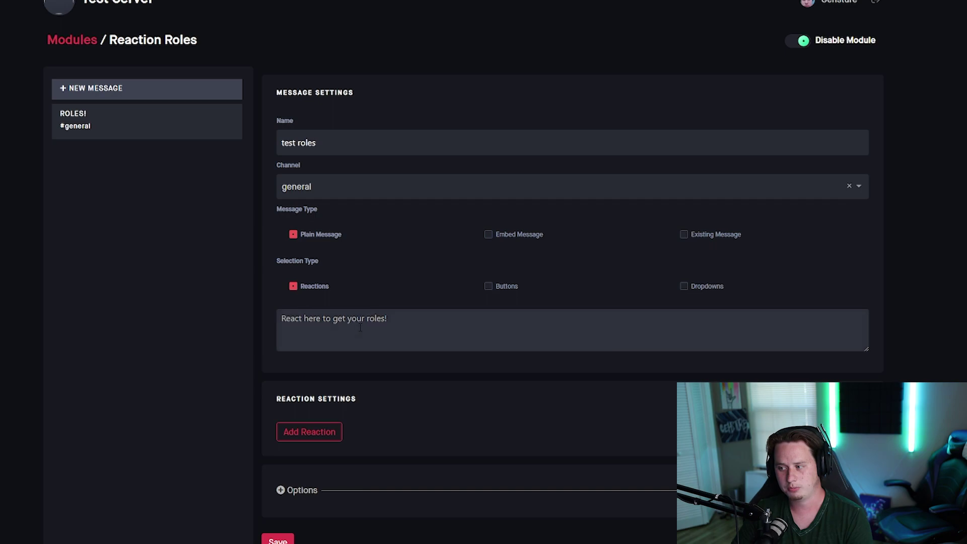
left_click(528, 239)
- Examine the embed text and role list of the existing "Roles!" message
left_click(126, 132)
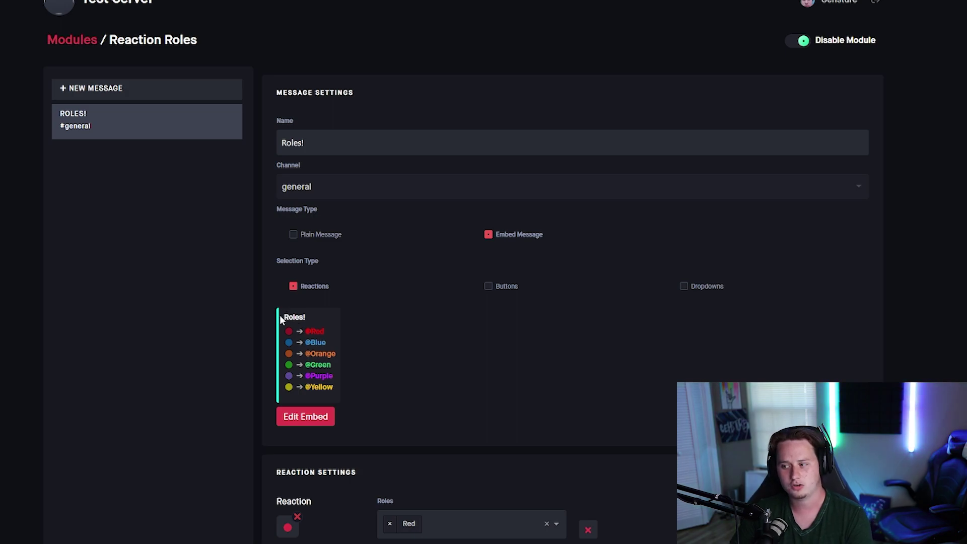
left_click_drag(280, 316, 352, 379)
left_click(356, 386)
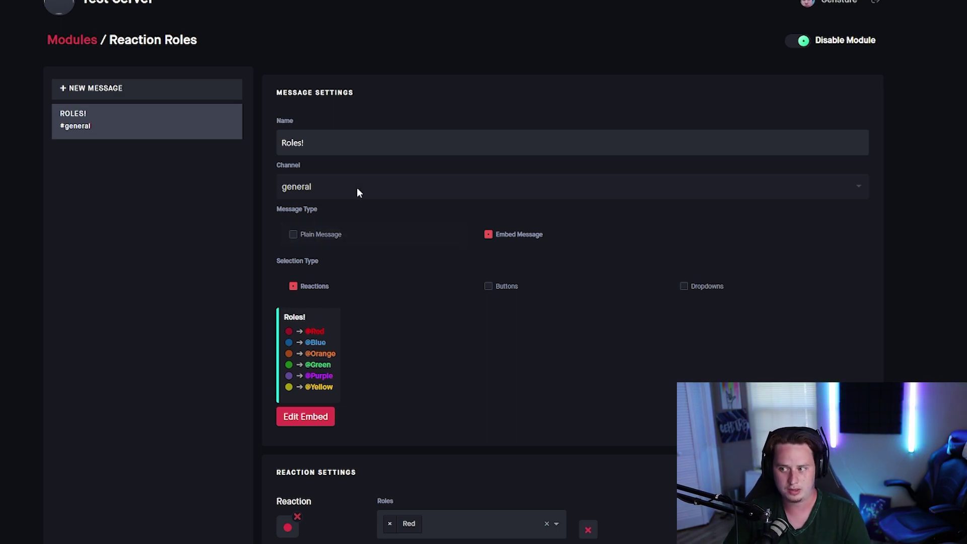
- Start a new reaction role message named "test" in the general channel and set its message type to Embed Message
left_click(205, 95)
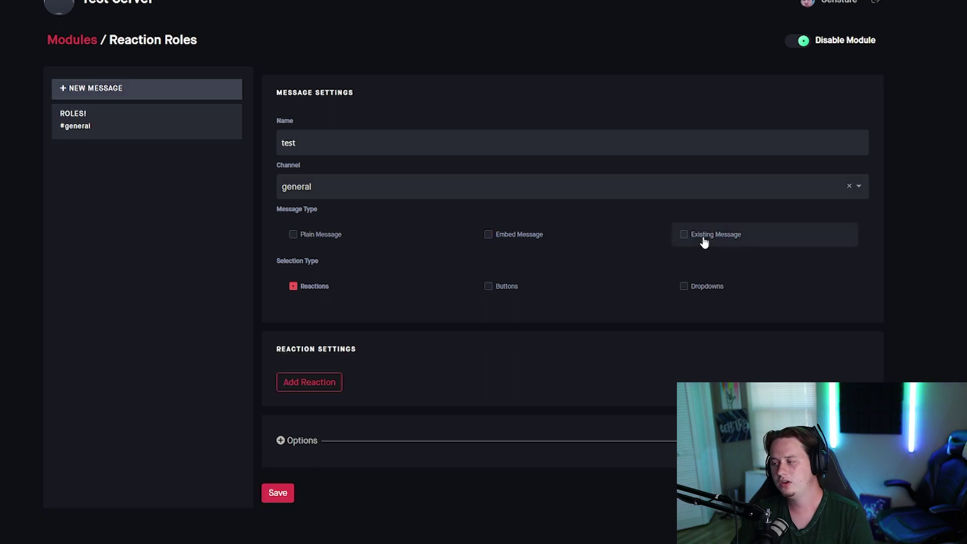
left_click(705, 233)
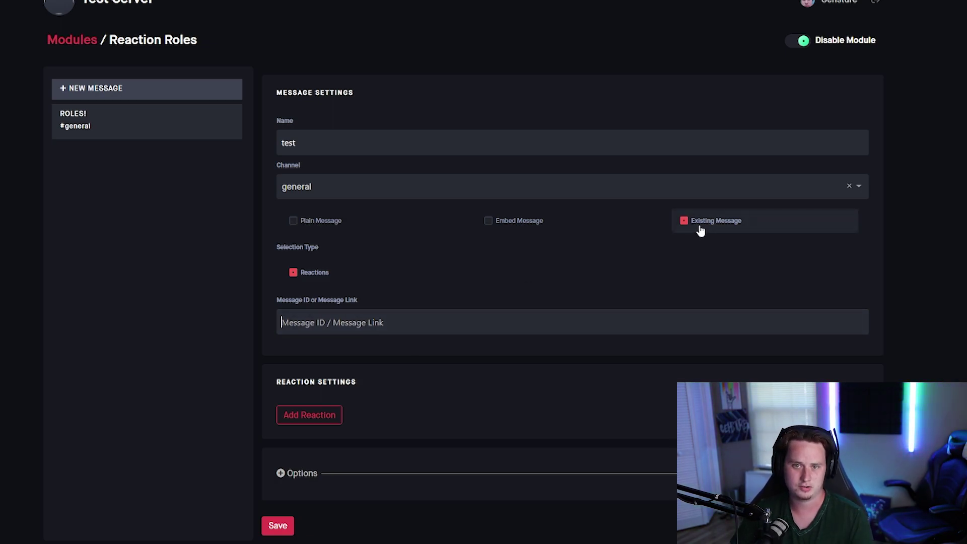
left_click(488, 220)
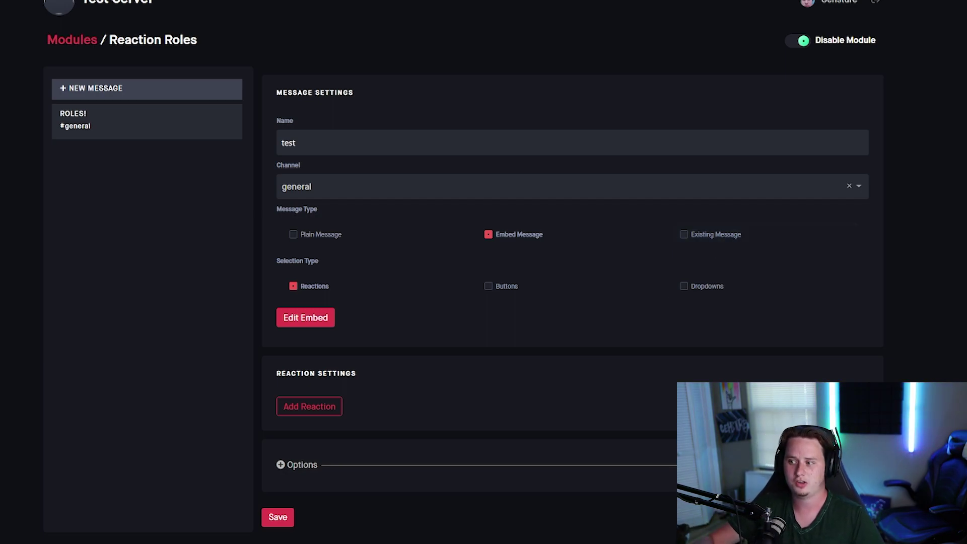
left_click(685, 234)
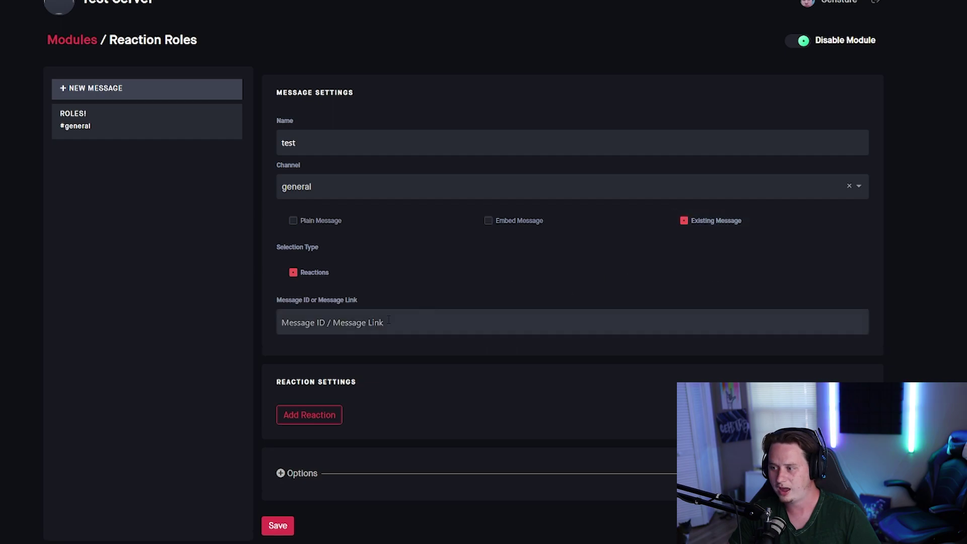
left_click(341, 332)
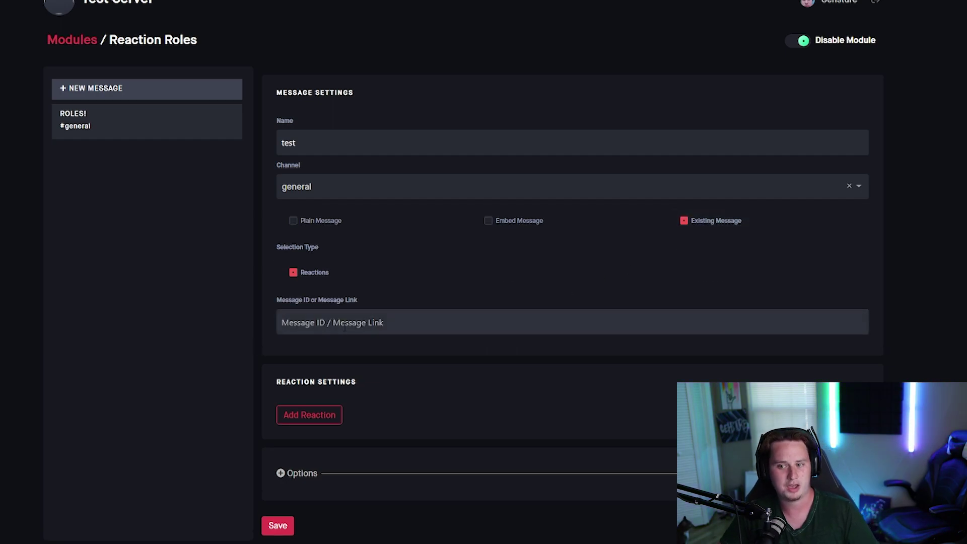
left_click(489, 220)
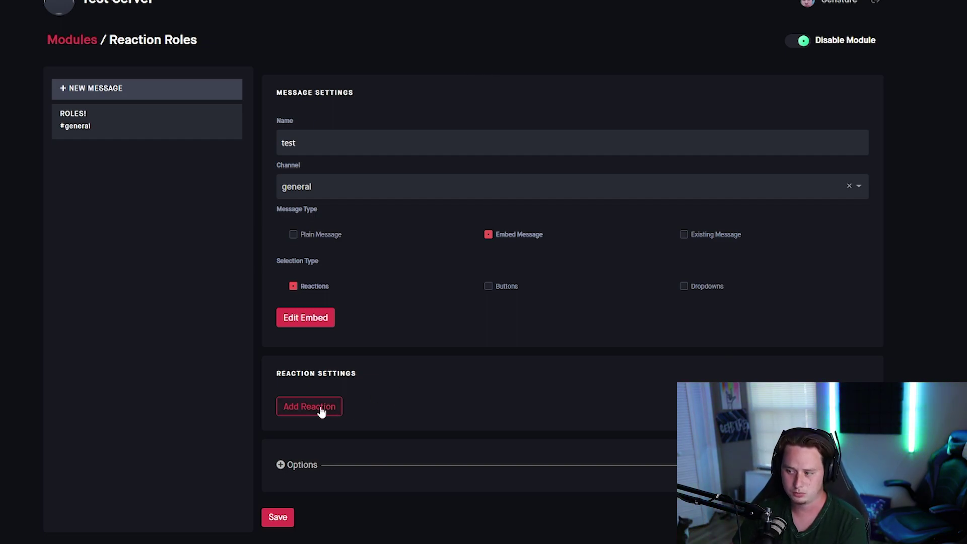
- Edit the embed, setting its color to bright cyan and its title to "Test"
left_click(305, 317)
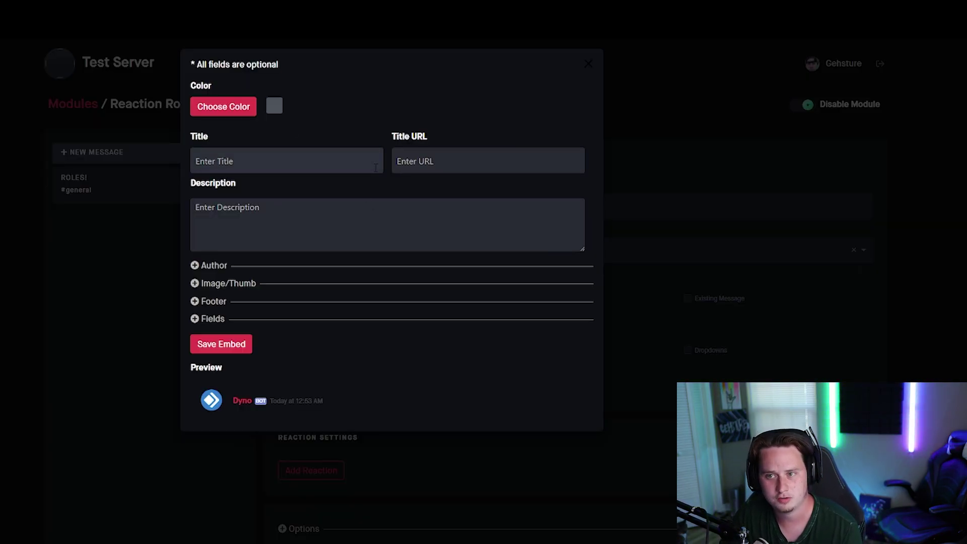
left_click(225, 108)
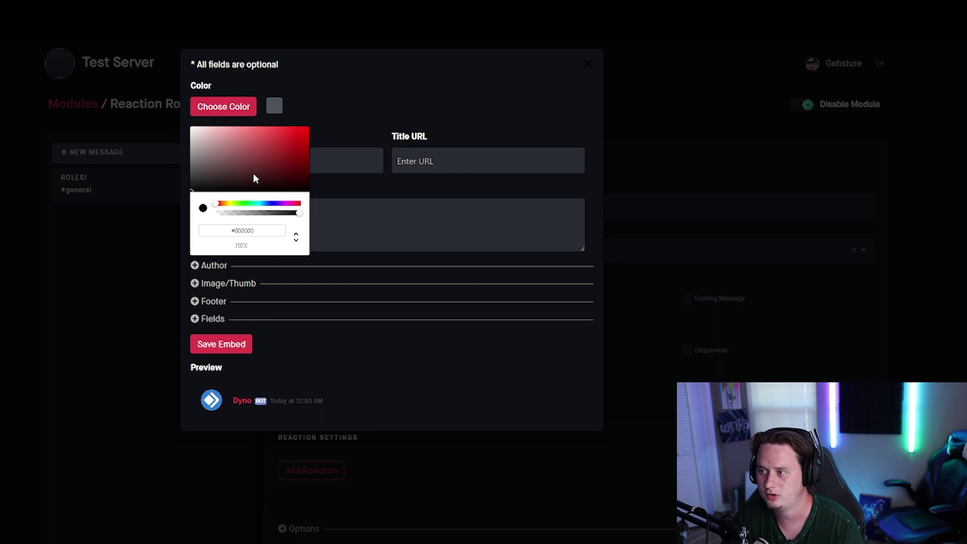
left_click(259, 203)
left_click_drag(278, 148, 279, 130)
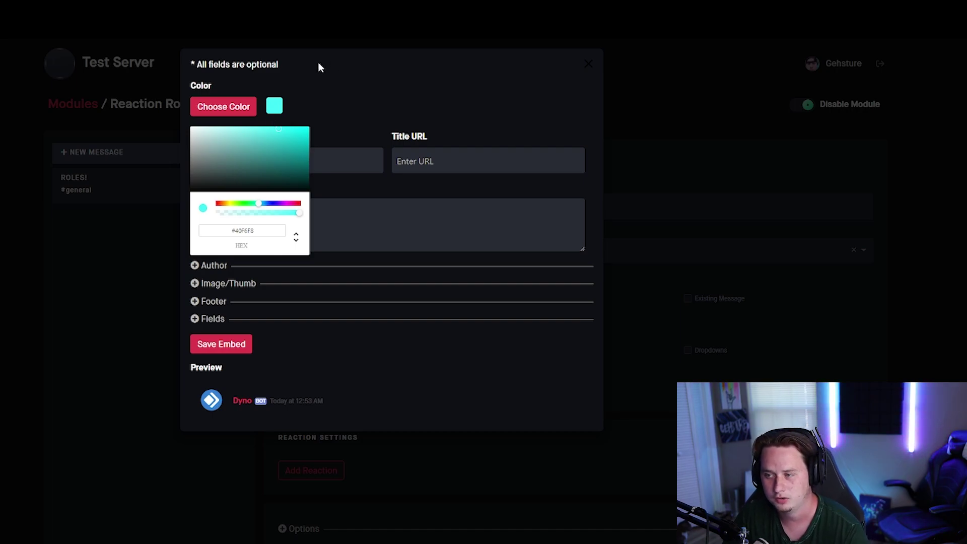
left_click(366, 122)
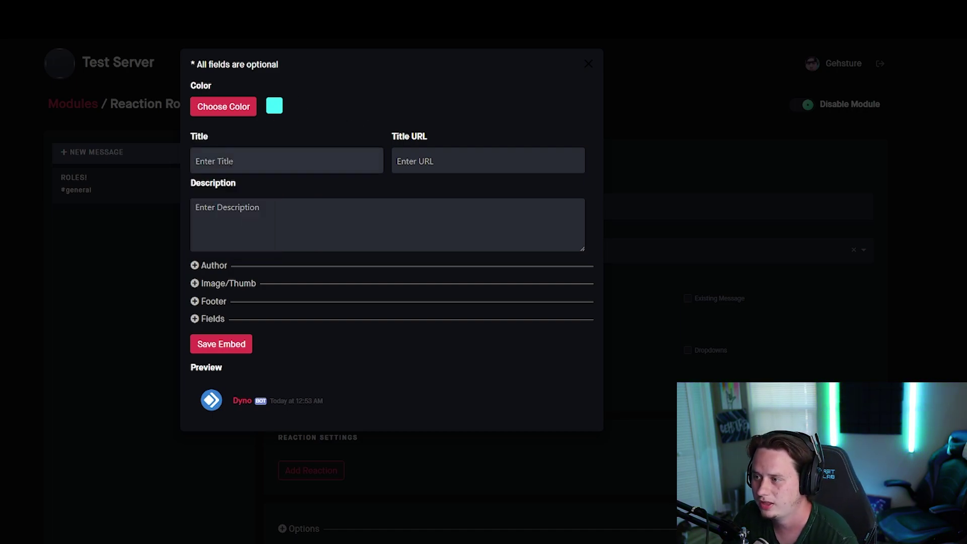
type("Test")
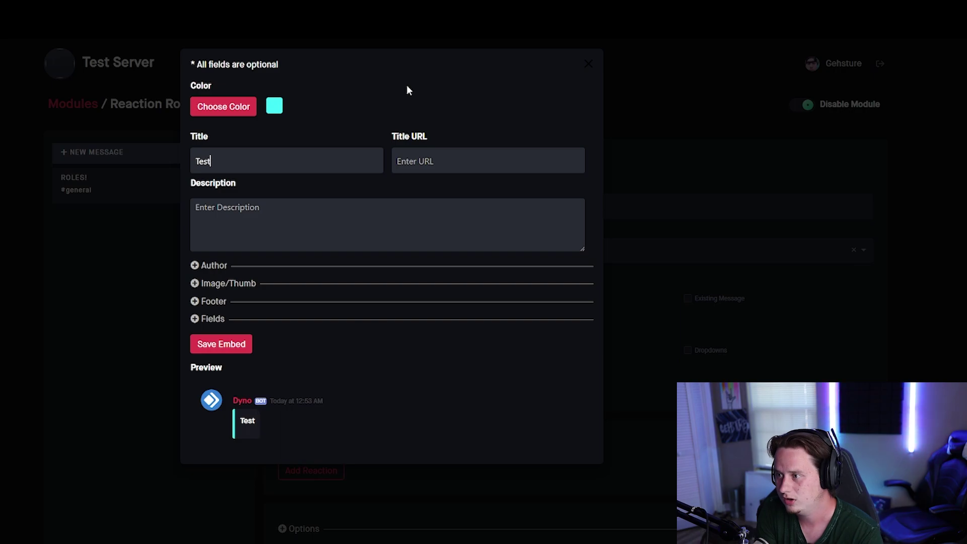
key("Tab")
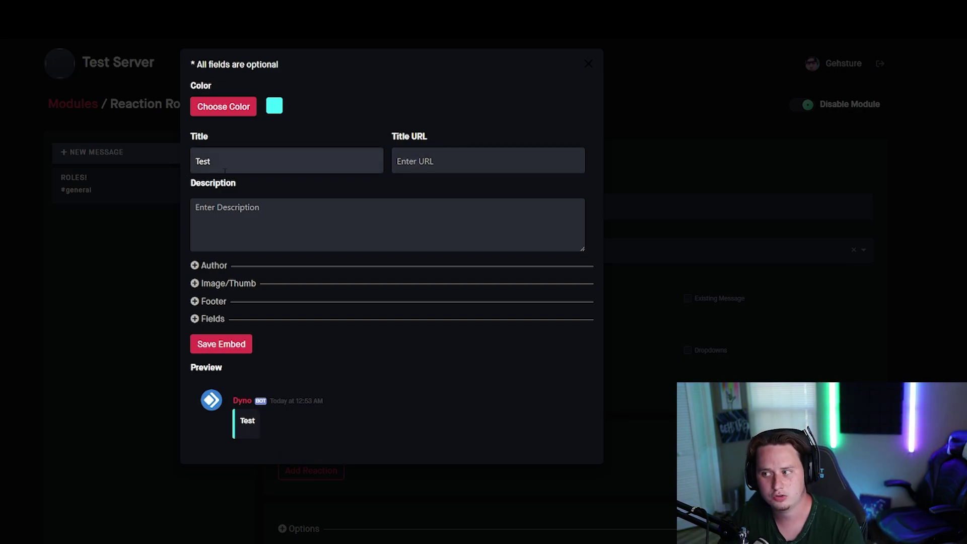
- Try the placeholder text "dfsdf" in the embed's description and clear it again
key("Tab")
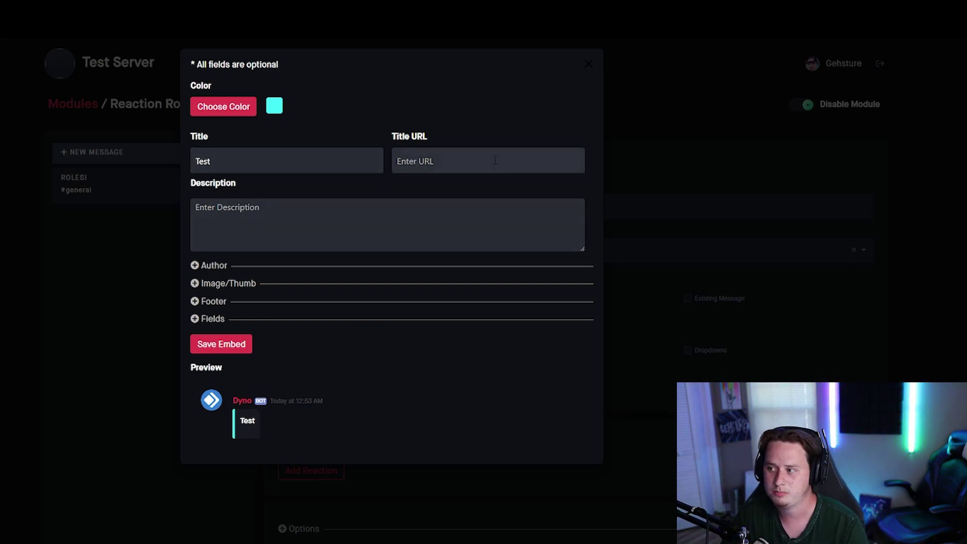
key("Tab")
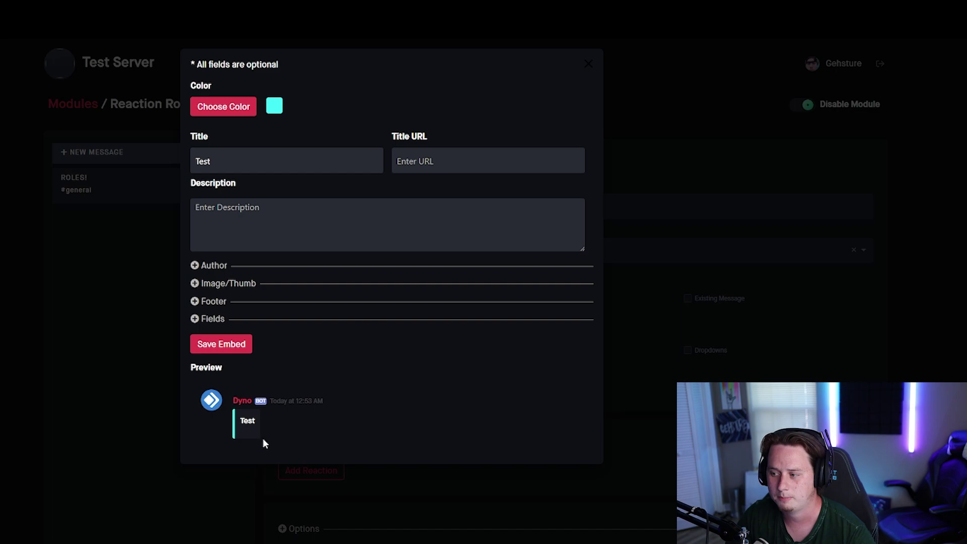
type("dfsdf")
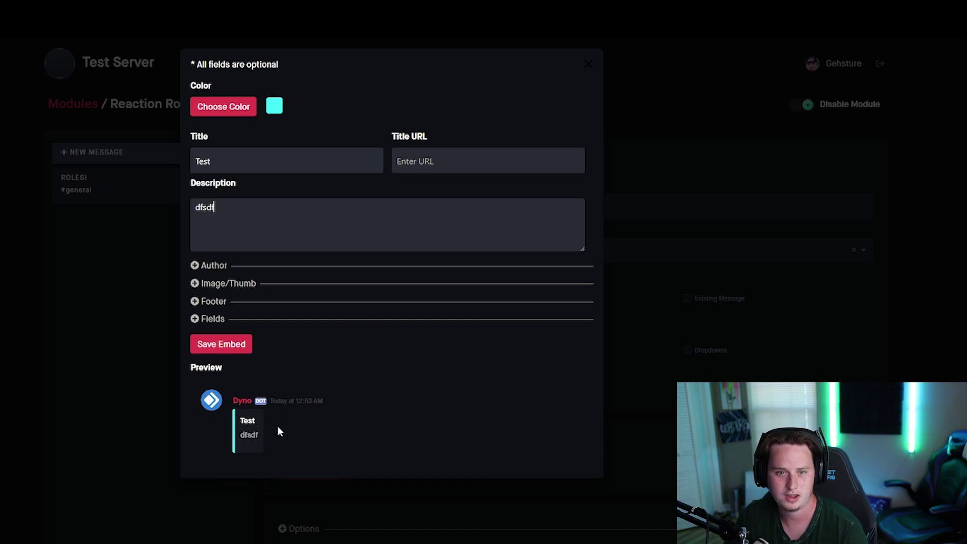
key("BackSpace")
key("BackSpace")
key("BackSpace")
key("BackSpace")
key("BackSpace")
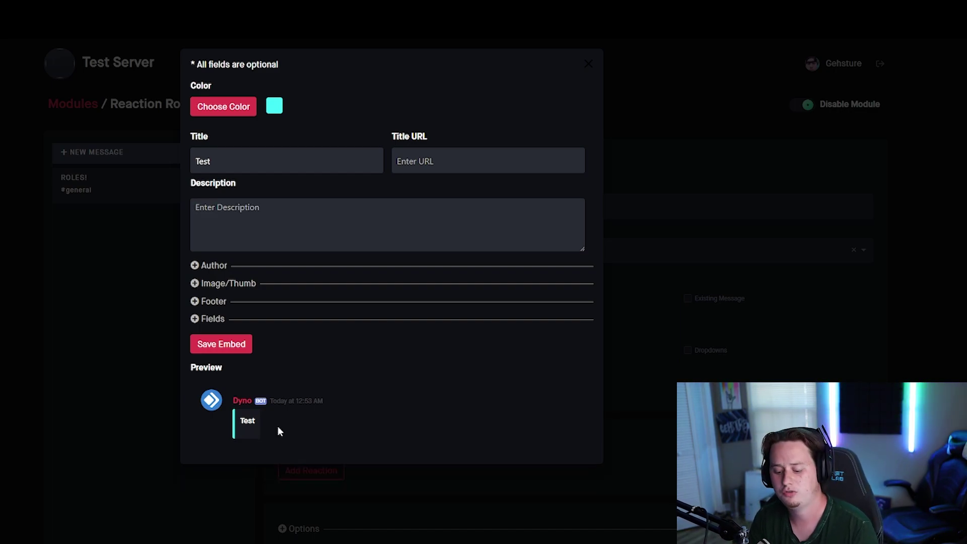
key("super+period")
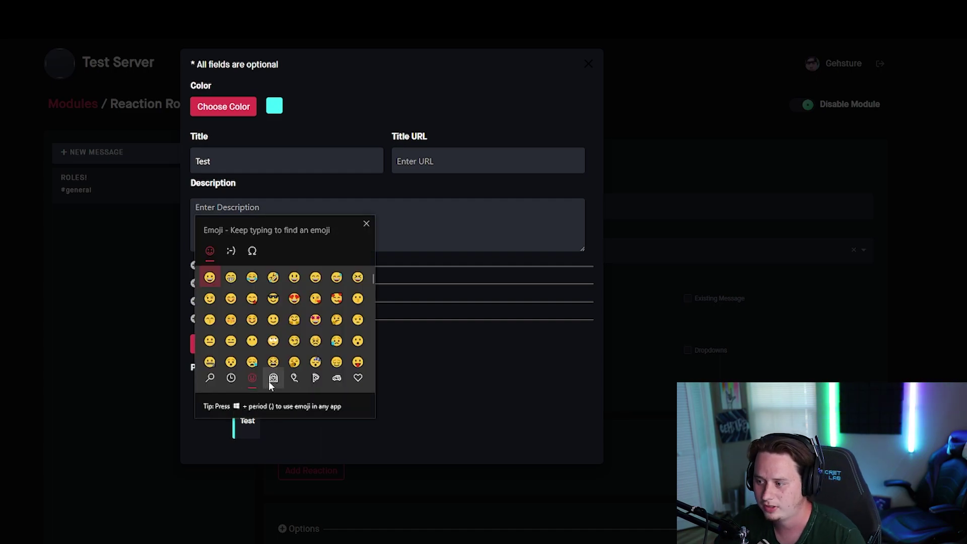
left_click(230, 379)
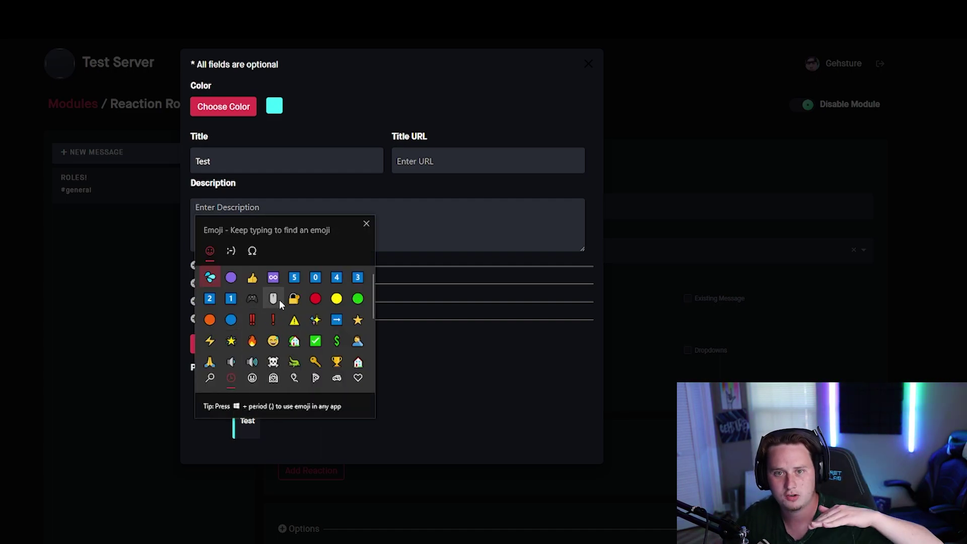
left_click(316, 300)
left_click(475, 230)
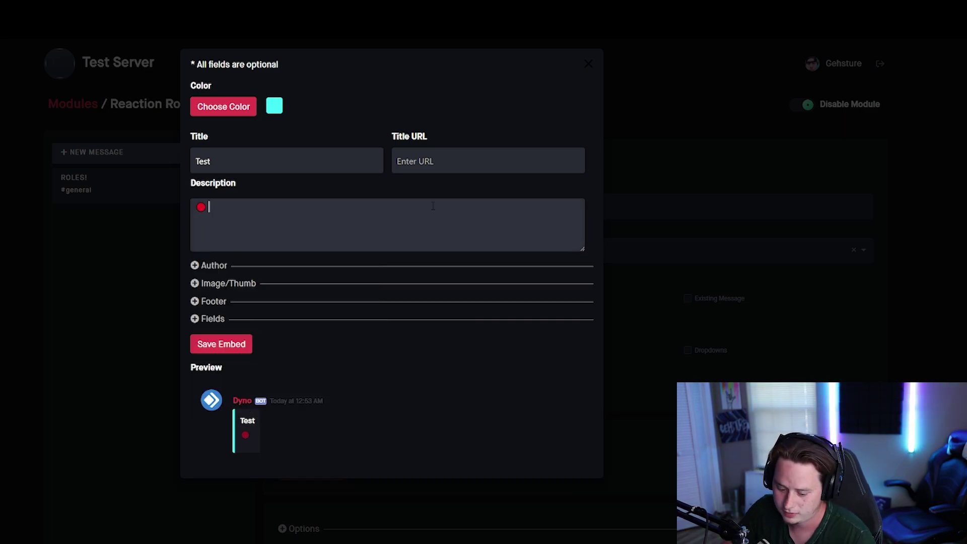
key("super+period")
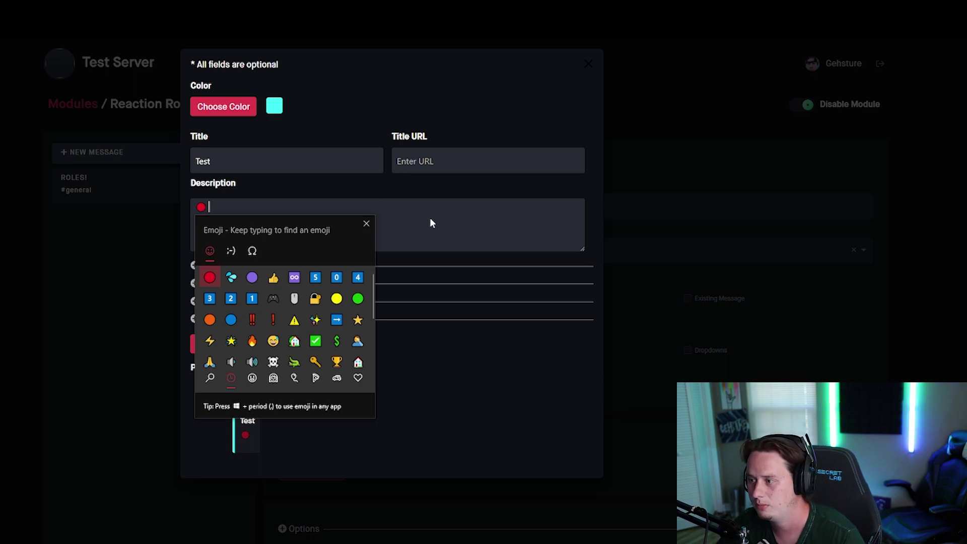
key("Escape")
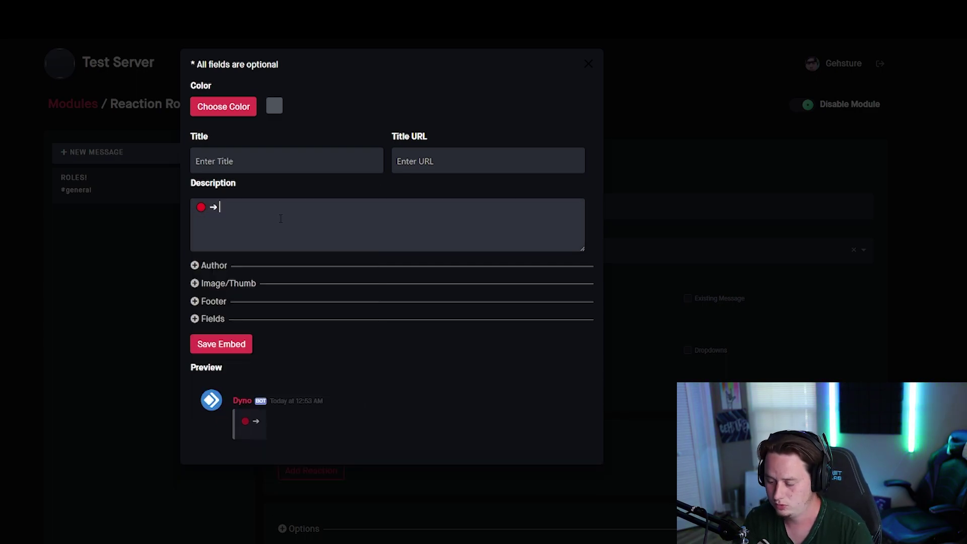
type("@Red")
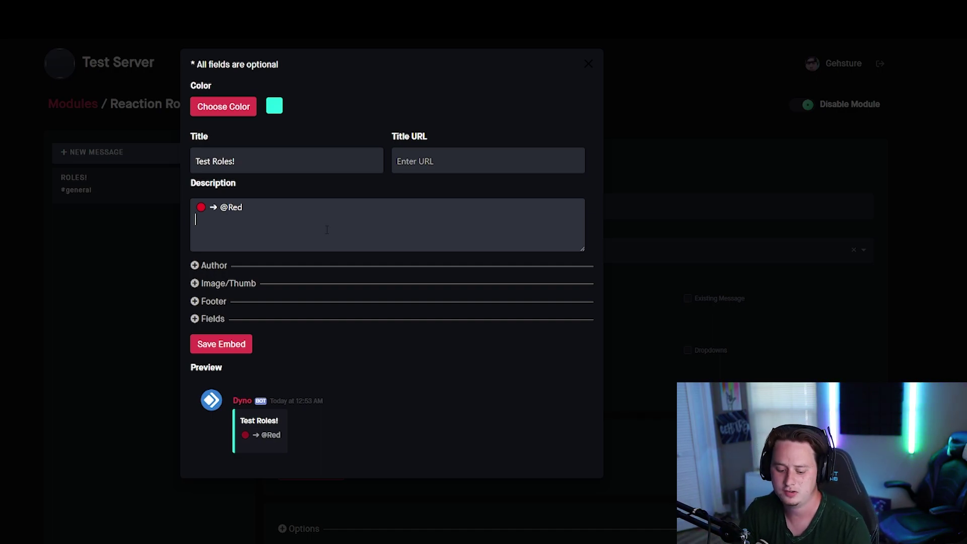
key("super+period")
key("Escape")
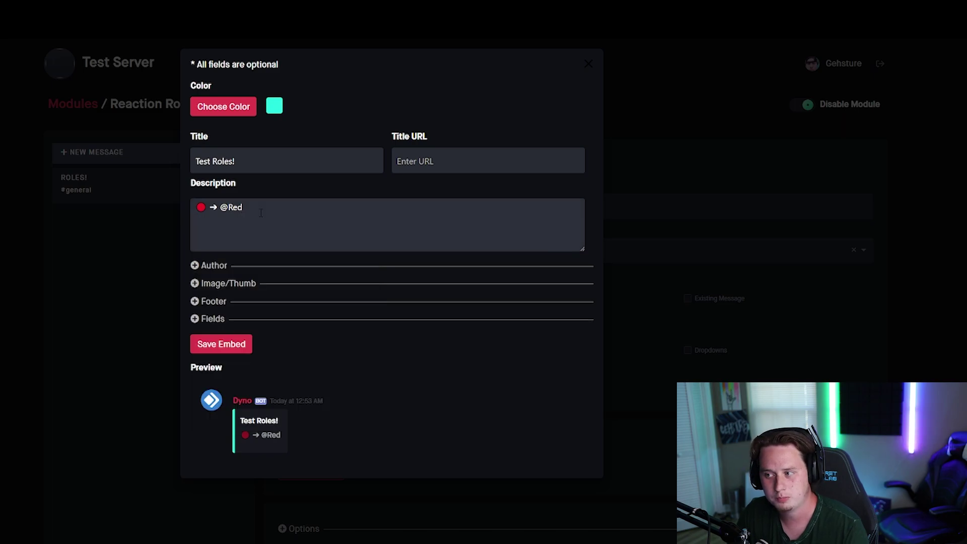
left_click(206, 221)
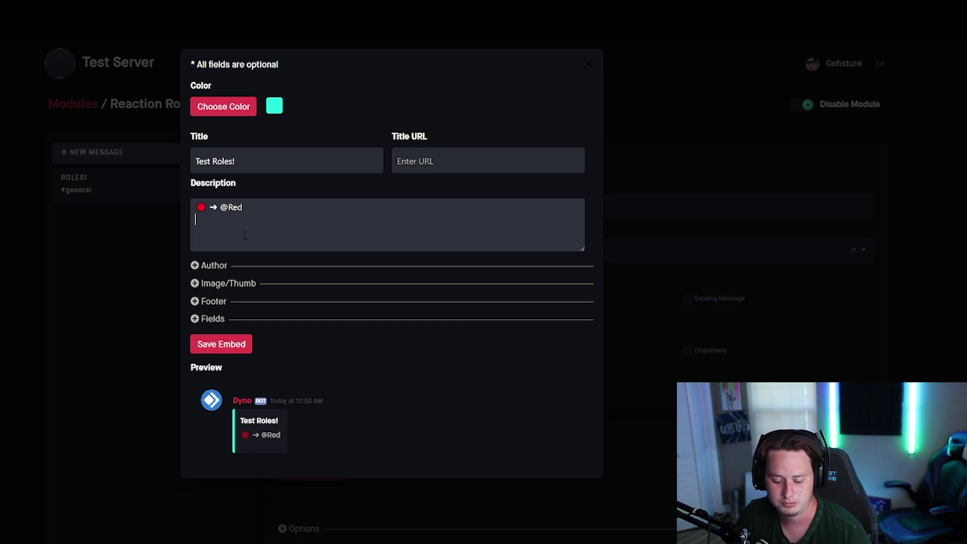
type("🔵 ➔ @Blue 🟠 ➔ @Orange 🟢 ➔ @Green 🟡 ➔ @Yellow 🟣 ➔ @Purple")
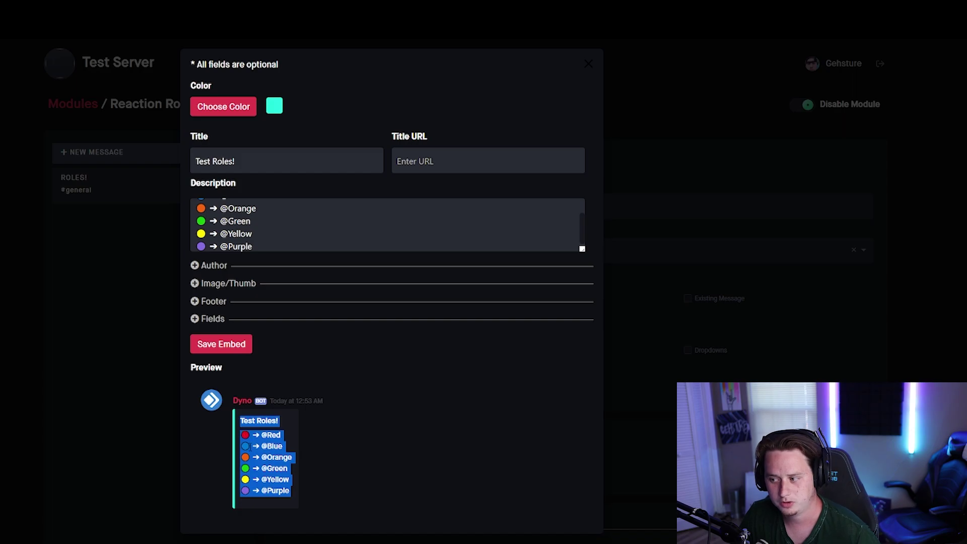
- Expand the embed's Author section and enter an author name
left_click(214, 265)
scroll(222, 267, "down", 2)
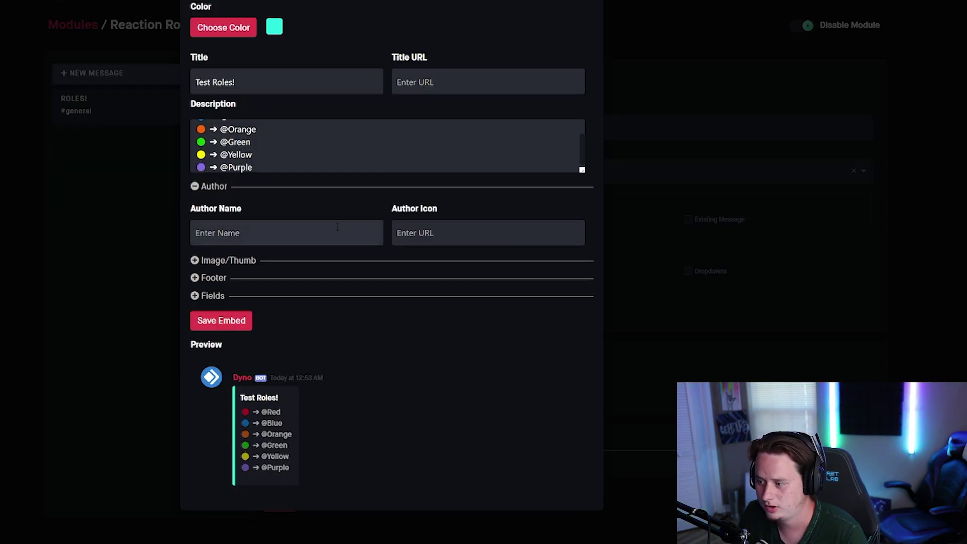
type("ww")
key("BackSpace")
key("BackSpace")
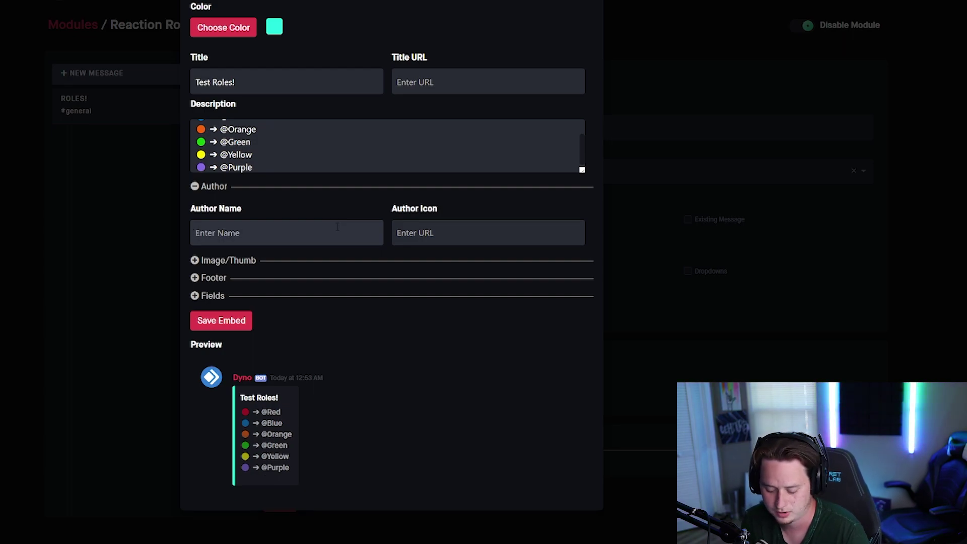
type("Jake")
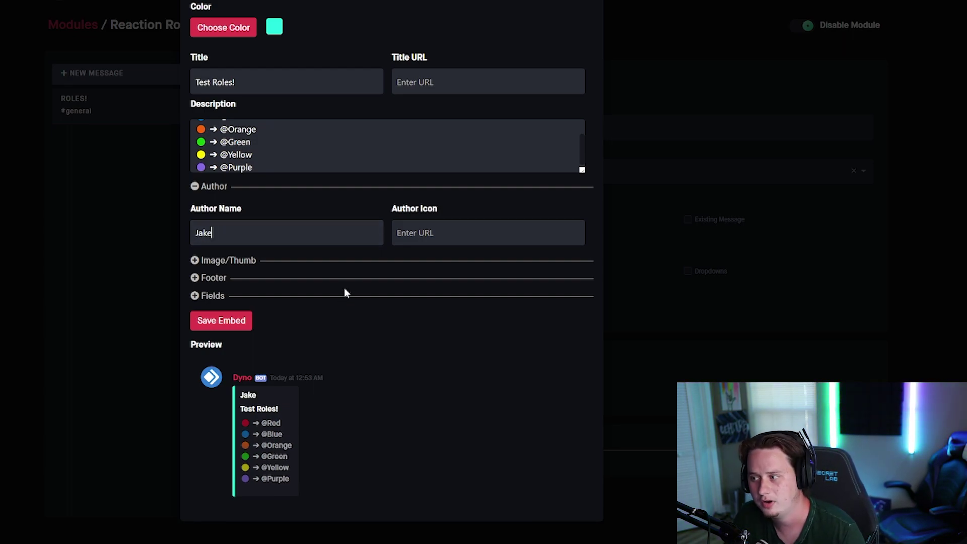
- Expand the Image/Thumb and Footer sections and try sample text in their fields
left_click(234, 263)
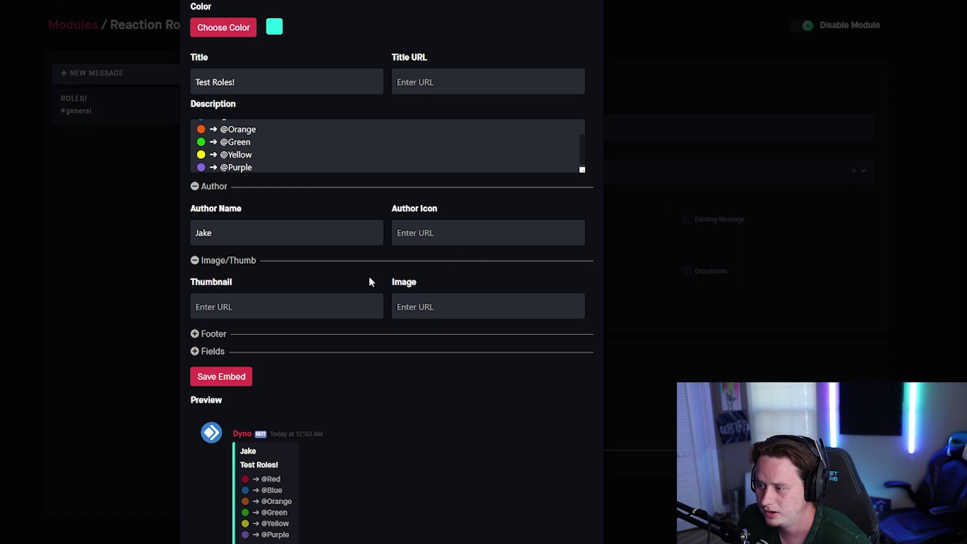
left_click(240, 306)
left_click(229, 340)
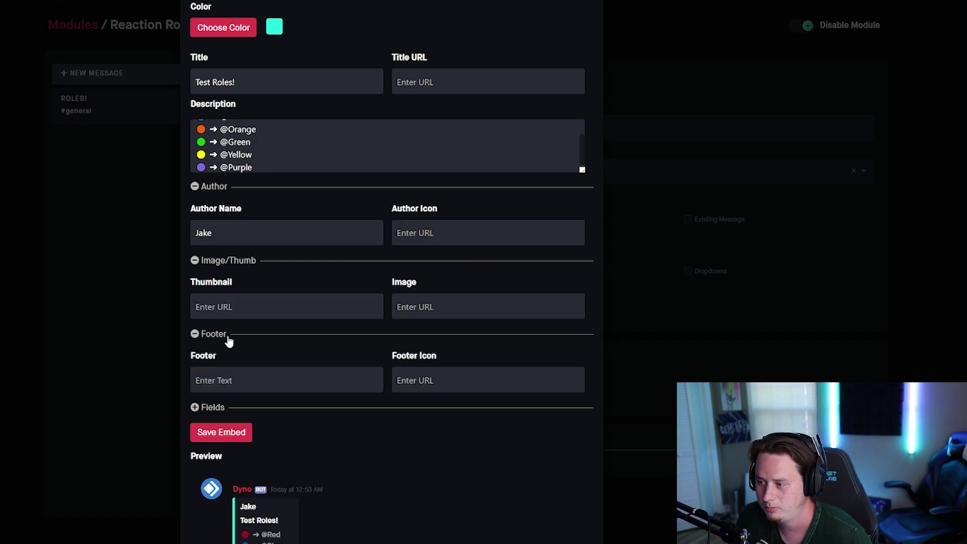
left_click(302, 381)
type("sdFdsfsdf")
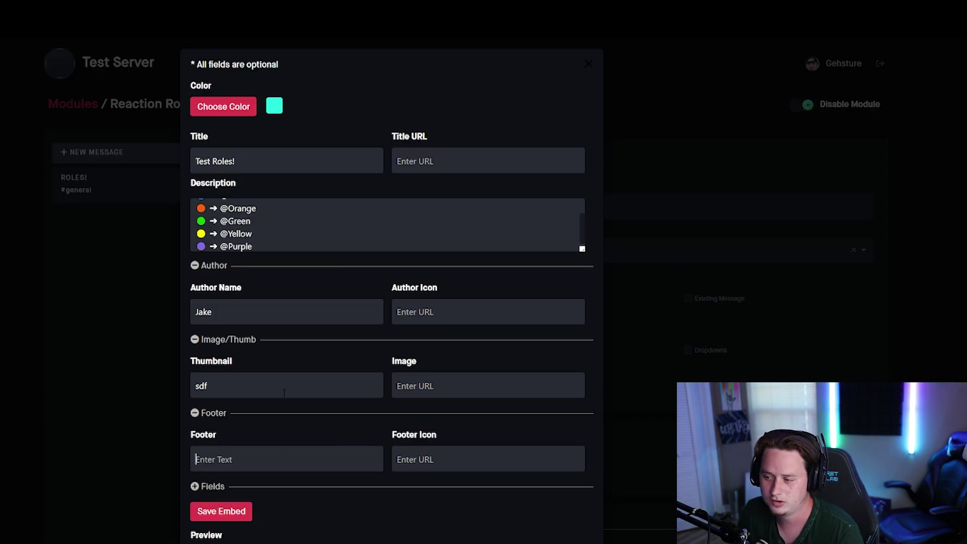
key("BackSpace")
- Clear the sample text and the author name, and save the embed
key("shift+Tab")
key("shift+Tab")
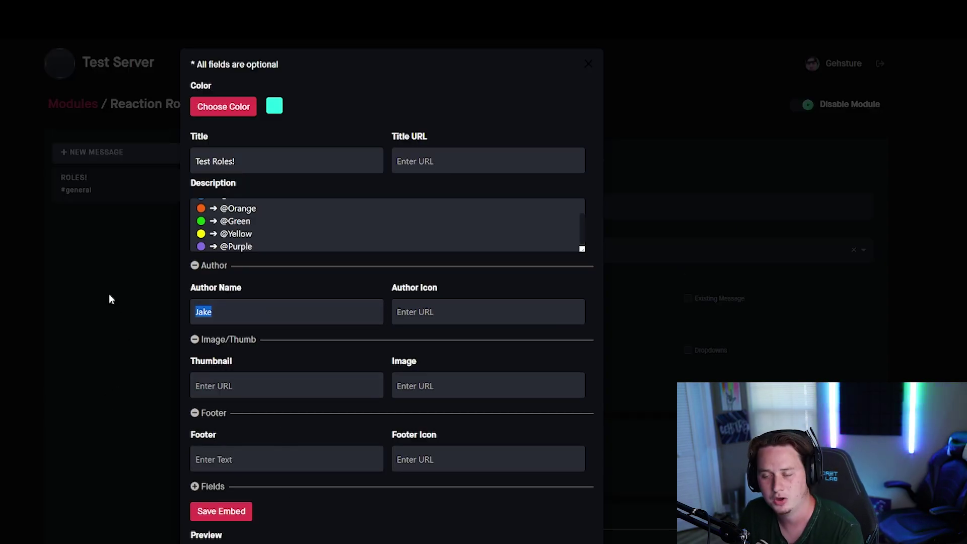
key("BackSpace")
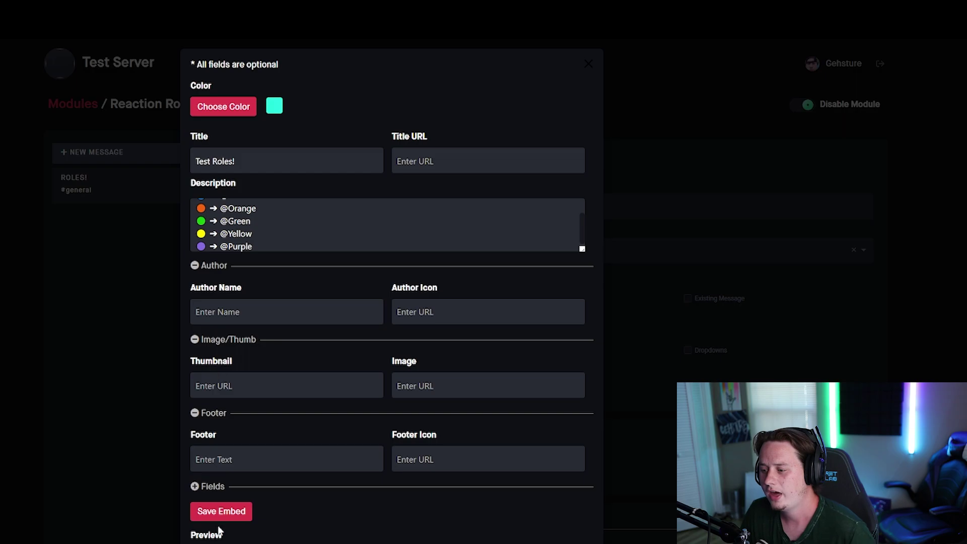
left_click(232, 513)
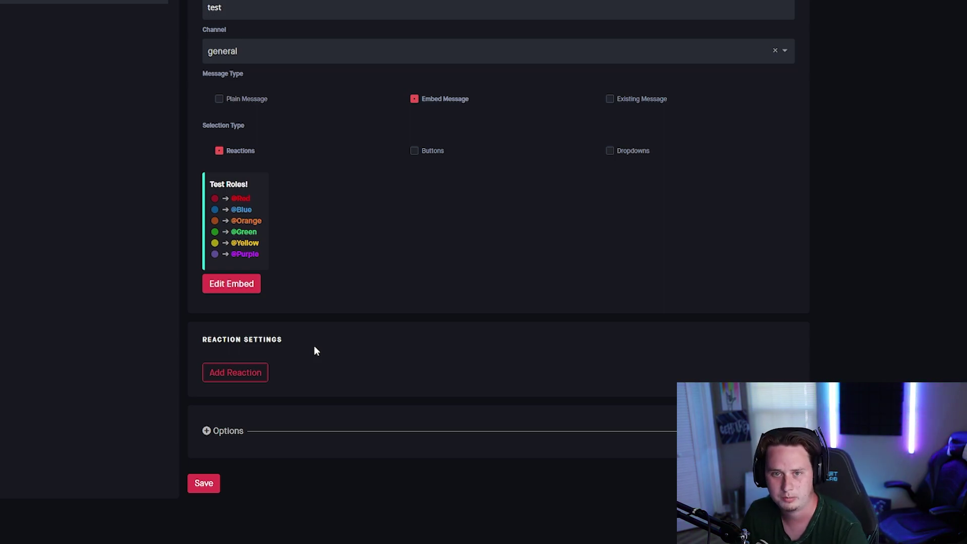
- Add a blank reaction to the message's reaction settings
scroll(262, 333, "down", 1)
left_click(241, 330)
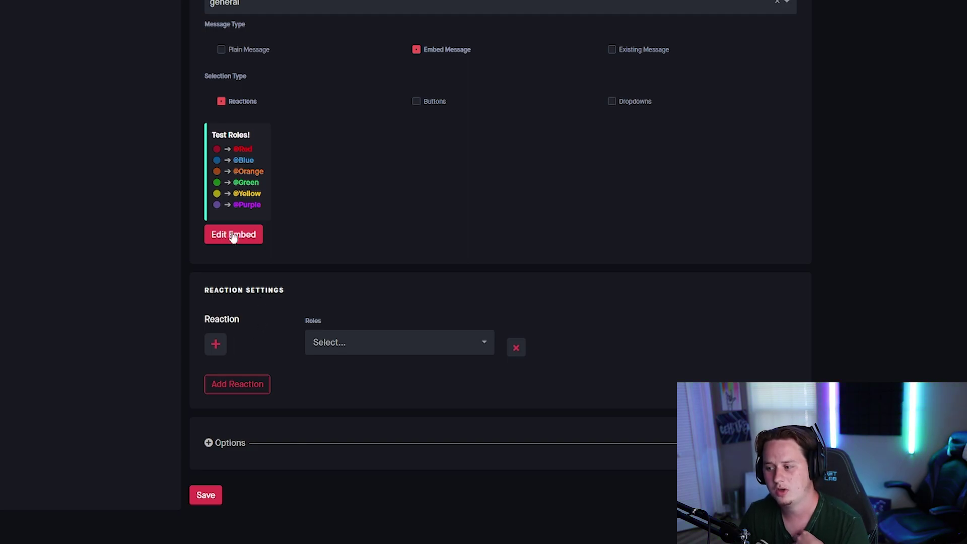
left_click_drag(217, 149, 218, 162)
left_click(216, 181)
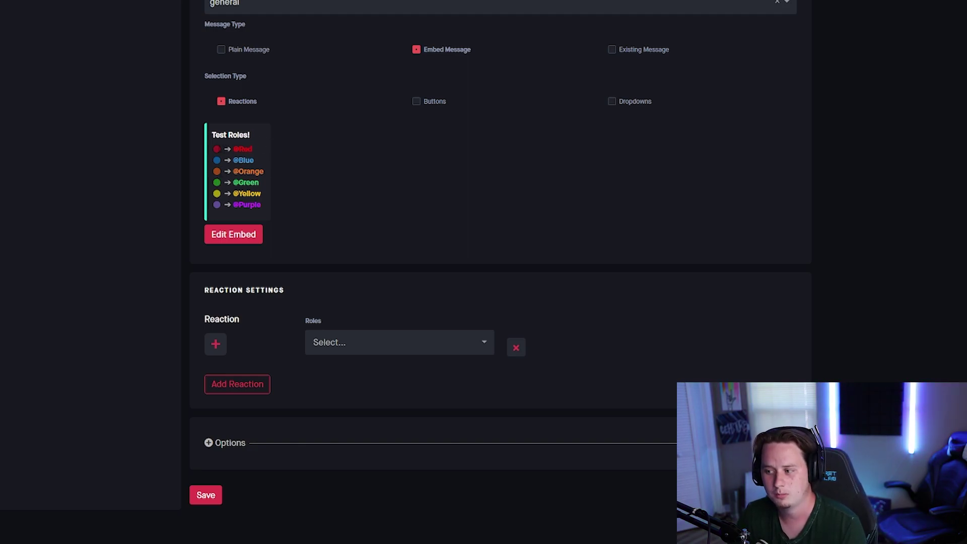
double_click(216, 149)
left_click_drag(217, 149, 330, 199)
left_click(331, 198)
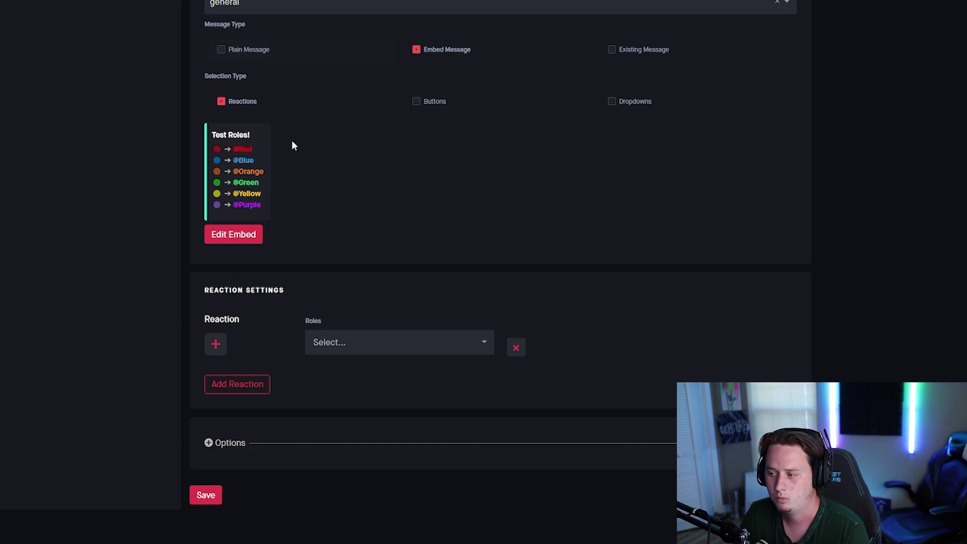
- Set the first reaction's emoji to the red circle and assign it the Red role
left_click(216, 345)
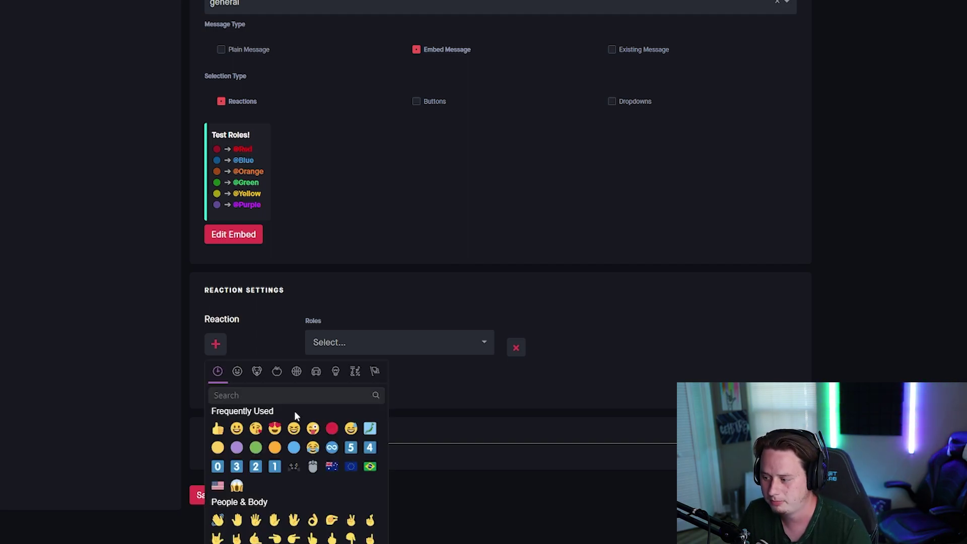
left_click(329, 428)
left_click(377, 341)
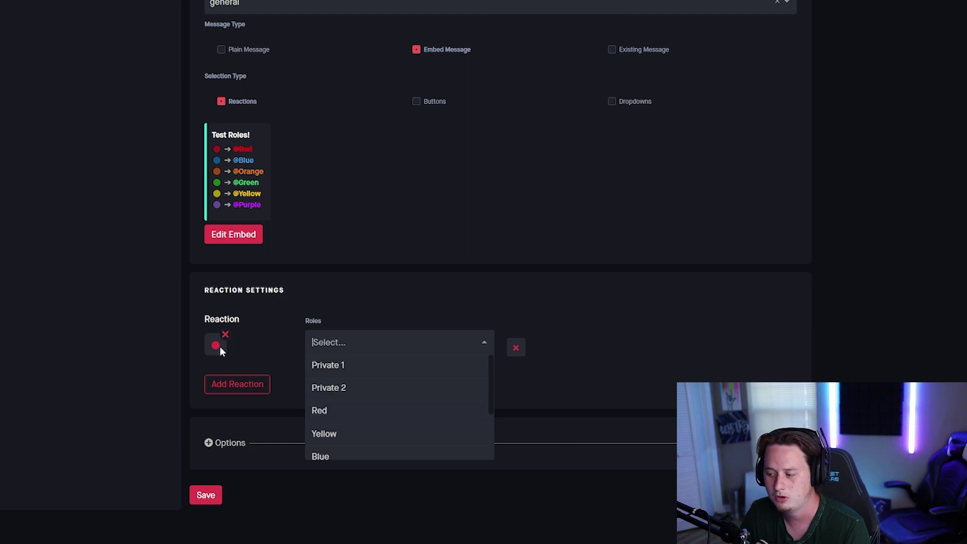
left_click(320, 418)
- Add a second reaction pairing the blue circle emoji with the Blue role, and add a blank third reaction
left_click(237, 384)
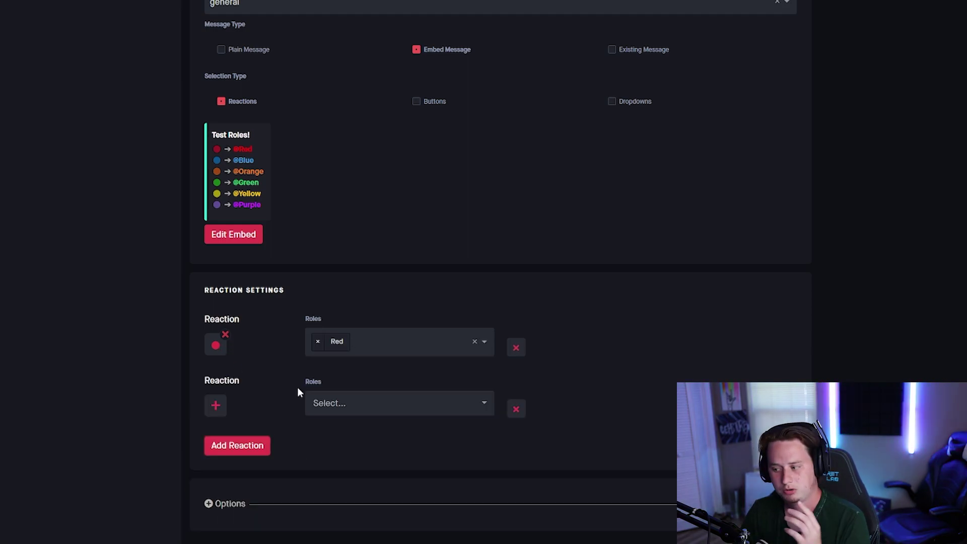
left_click(216, 406)
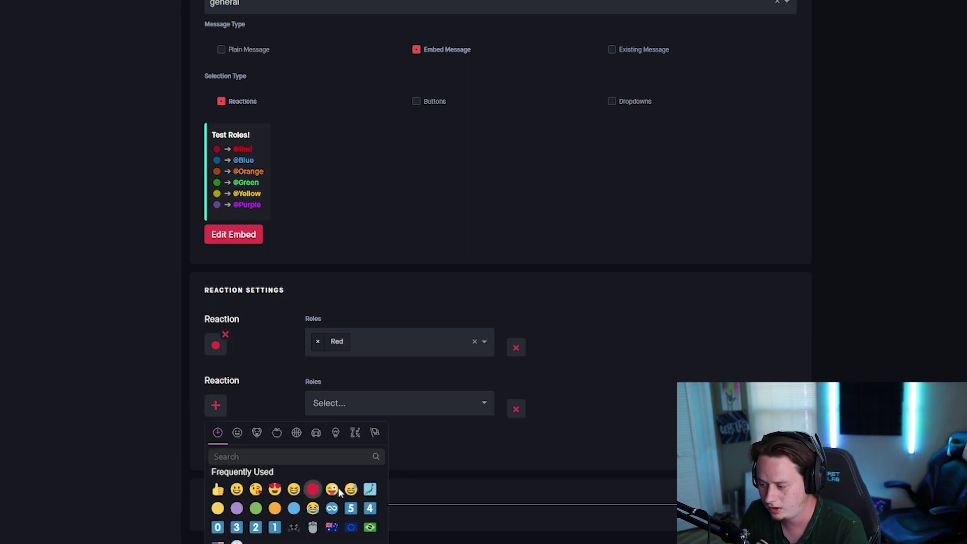
left_click(293, 508)
left_click(342, 408)
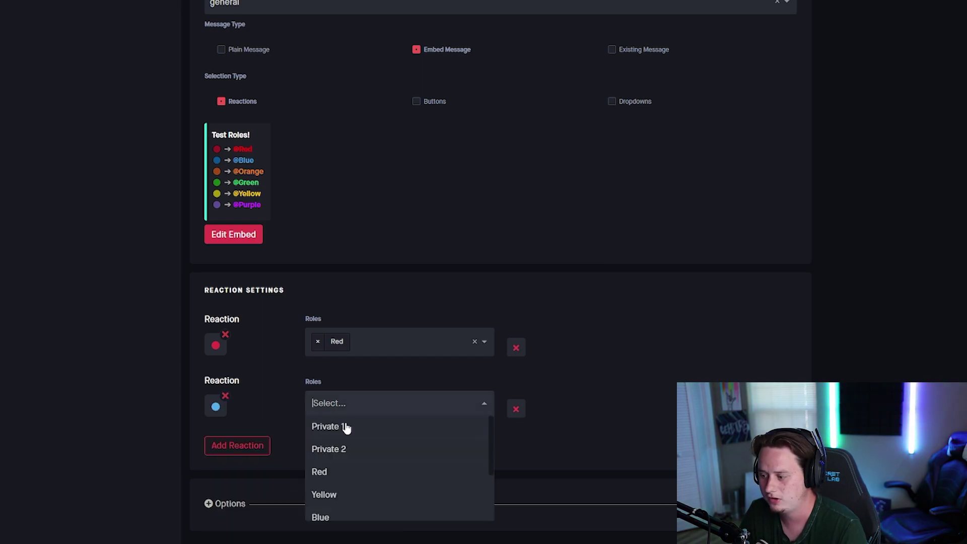
left_click(328, 501)
left_click(266, 445)
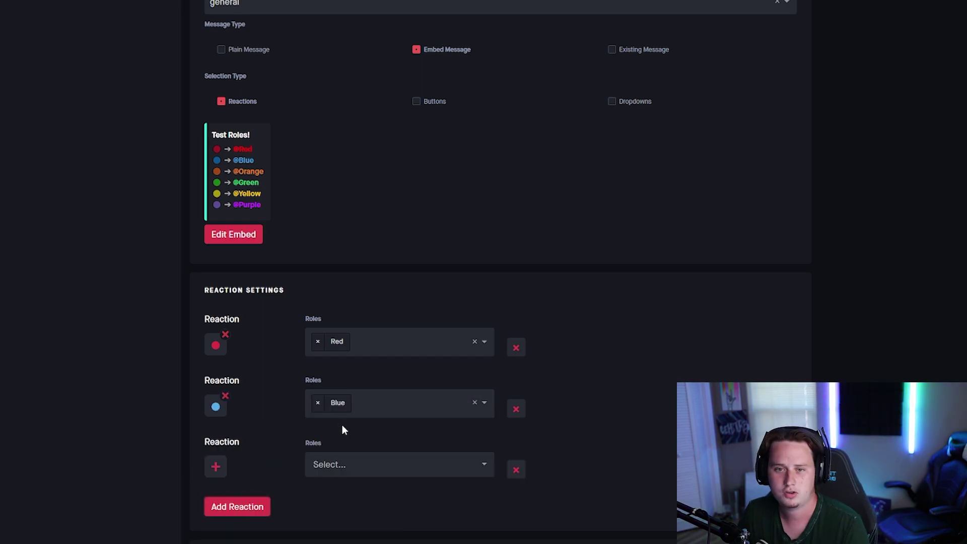
- Examine the reaction message's options and the available choices for its type
scroll(342, 429, "down", 2)
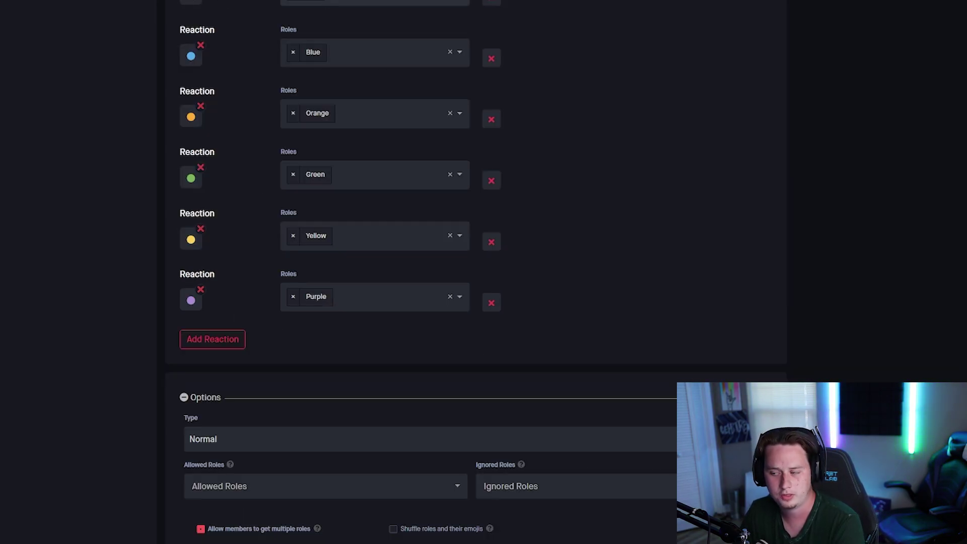
scroll(238, 188, "down", 3)
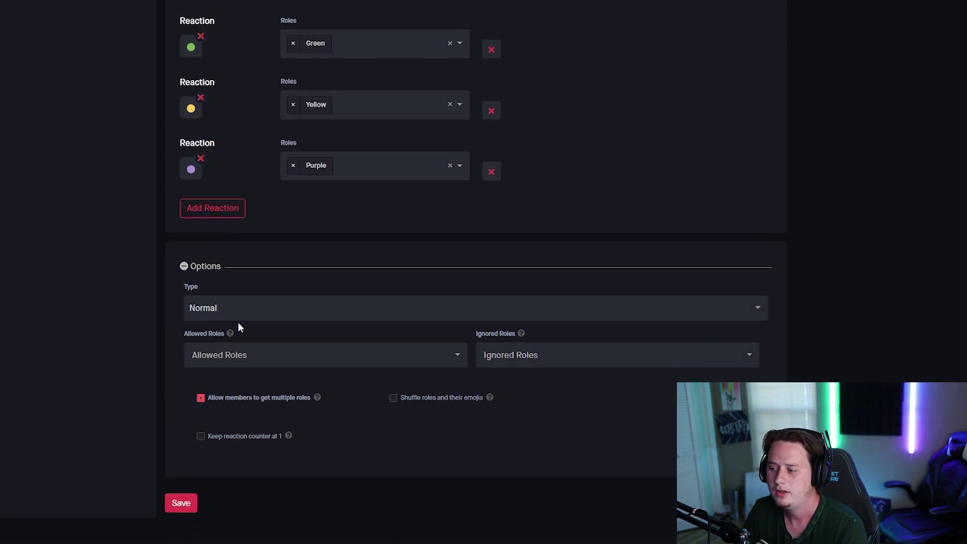
left_click(229, 304)
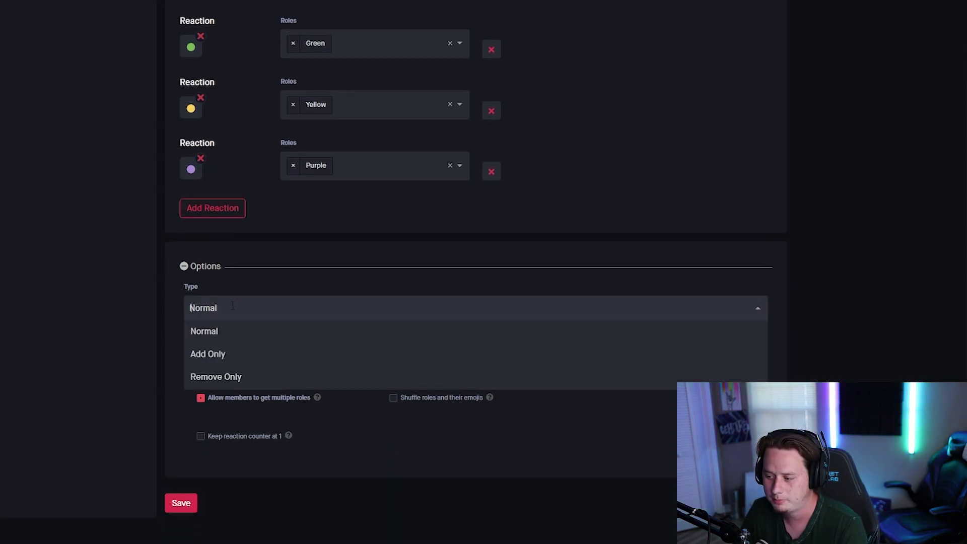
left_click(349, 285)
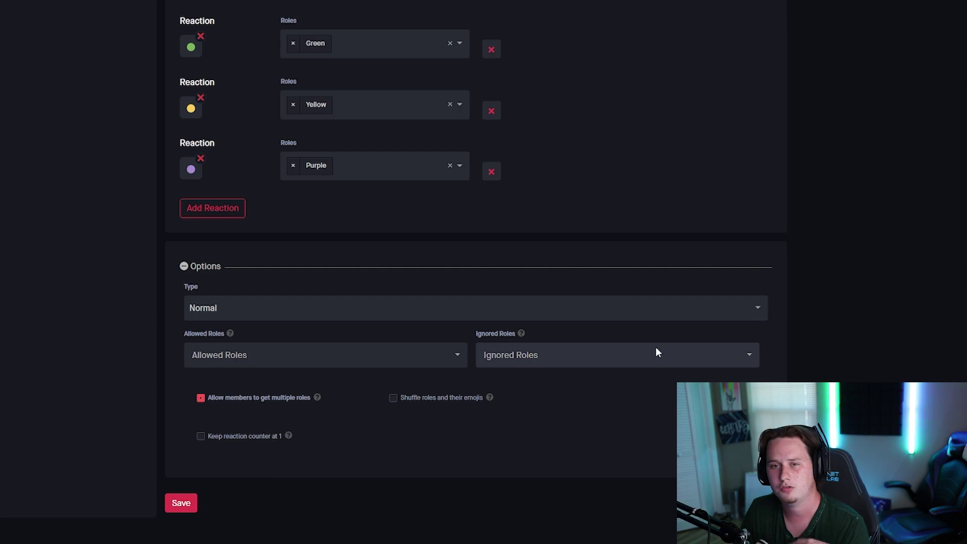
- Save the color reaction roles message and switch to Discord to view it in the general channel
left_click(180, 506)
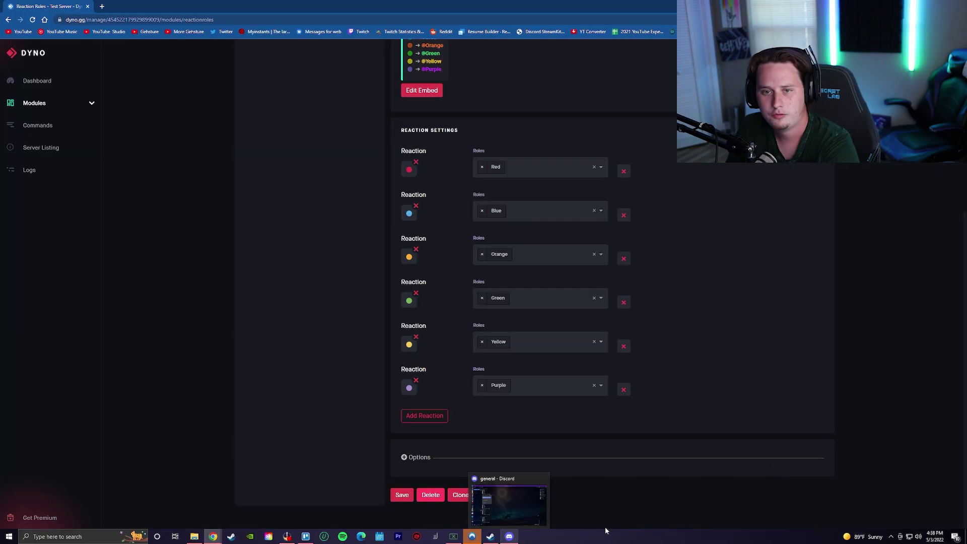
left_click(509, 536)
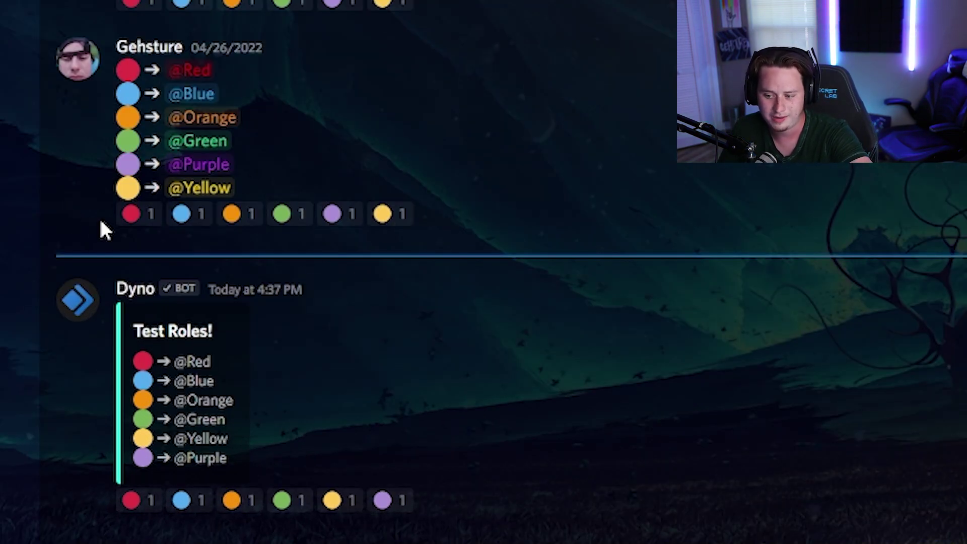
mouse_move(386, 222)
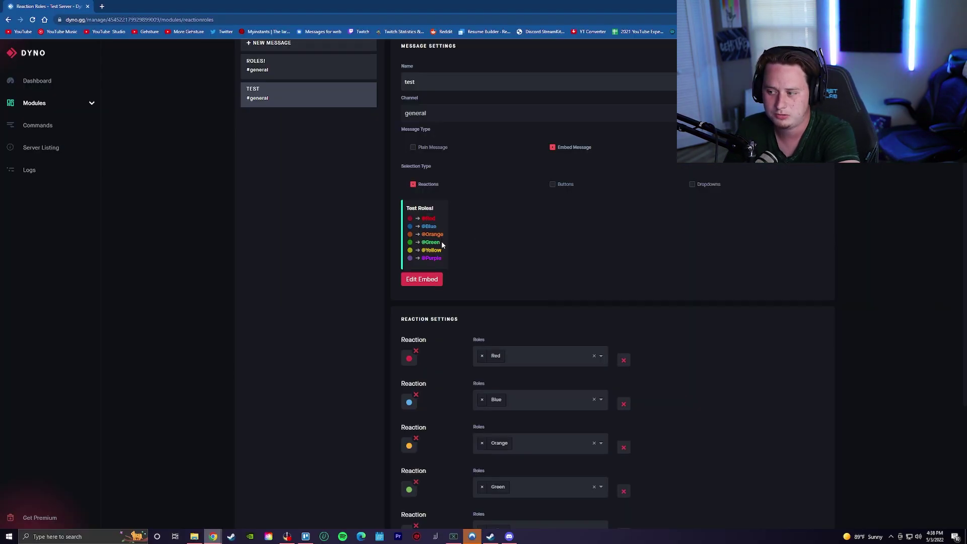
- Compare the color role mentions in Dyno's embed preview with the Test Roles! embed and the earlier plain role message in Discord
left_click_drag(446, 258, 440, 261)
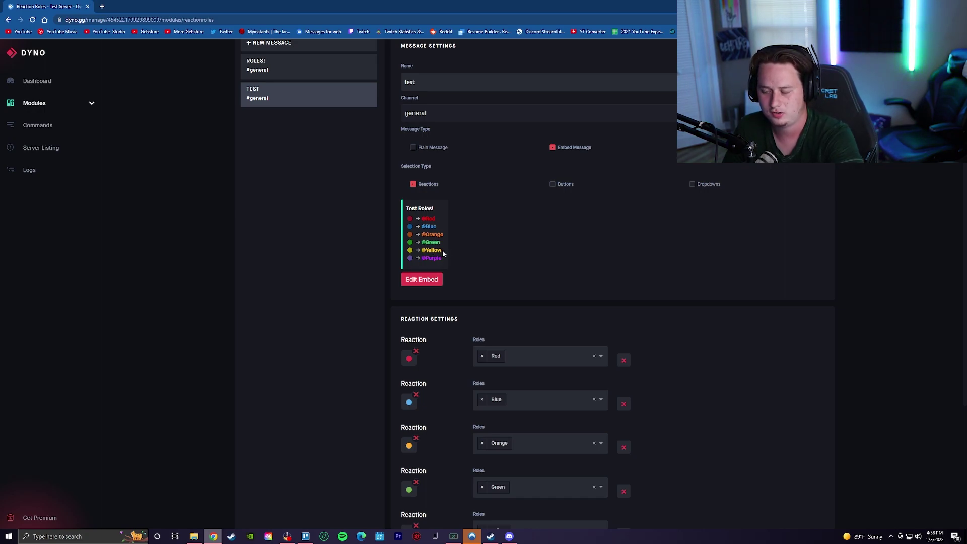
scroll(514, 379, "down", 3)
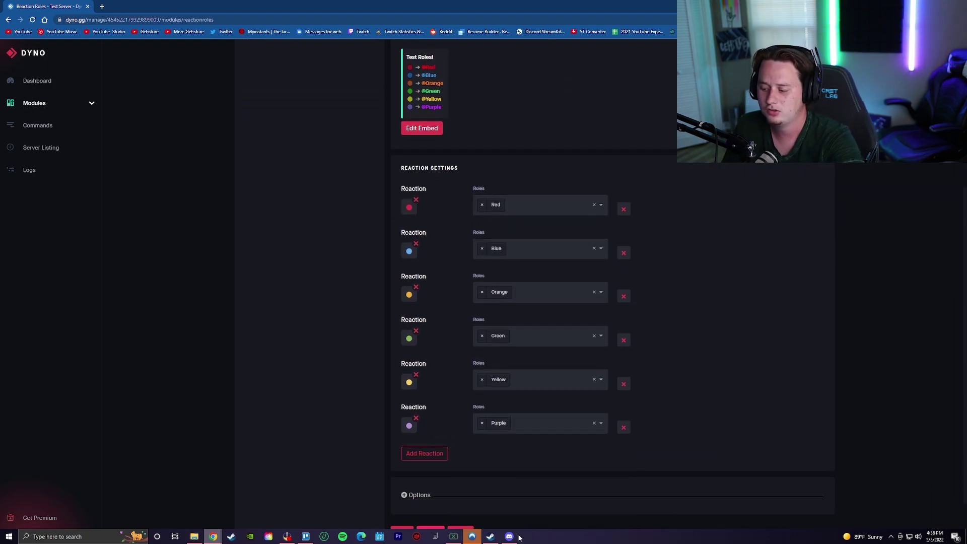
left_click(510, 536)
left_click_drag(184, 479, 167, 465)
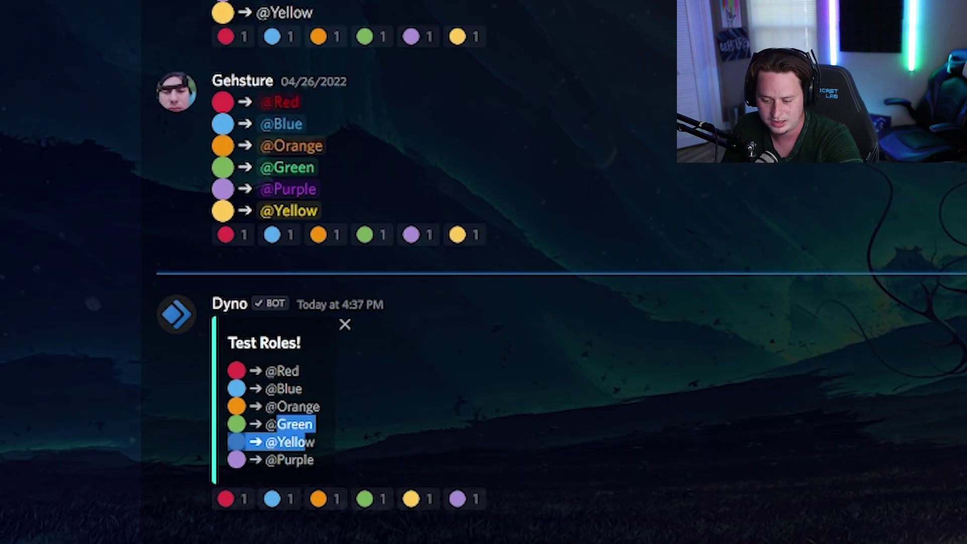
left_click_drag(276, 424, 256, 371)
left_click(459, 399)
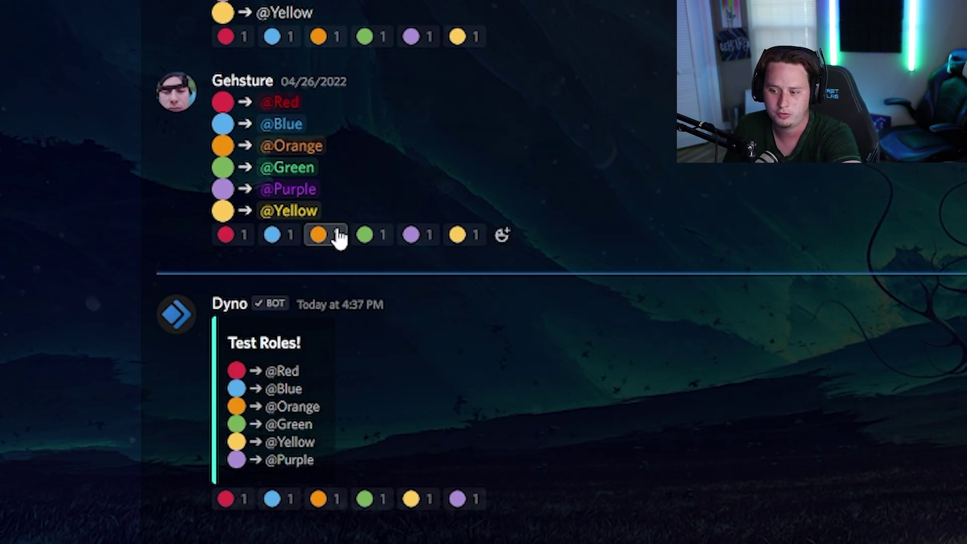
left_click_drag(328, 209, 298, 189)
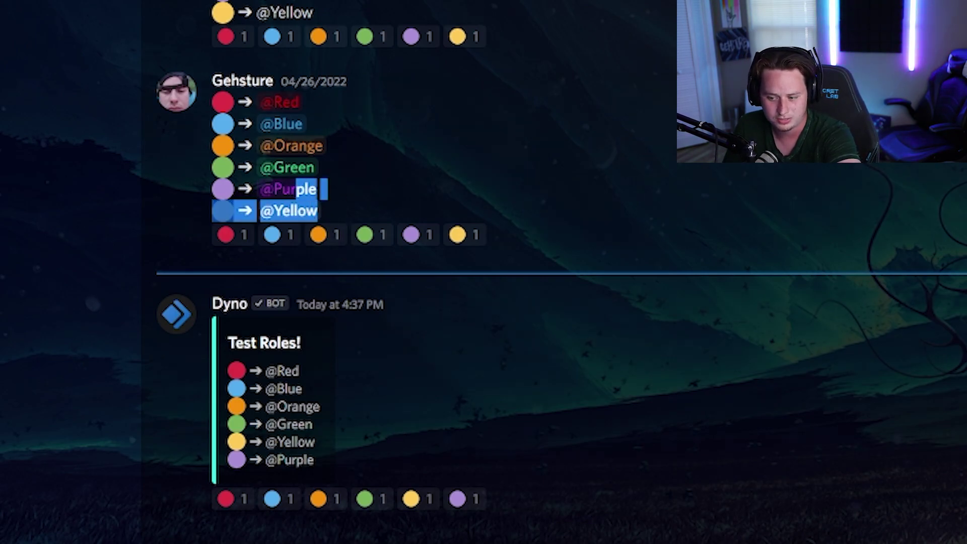
left_click(272, 222)
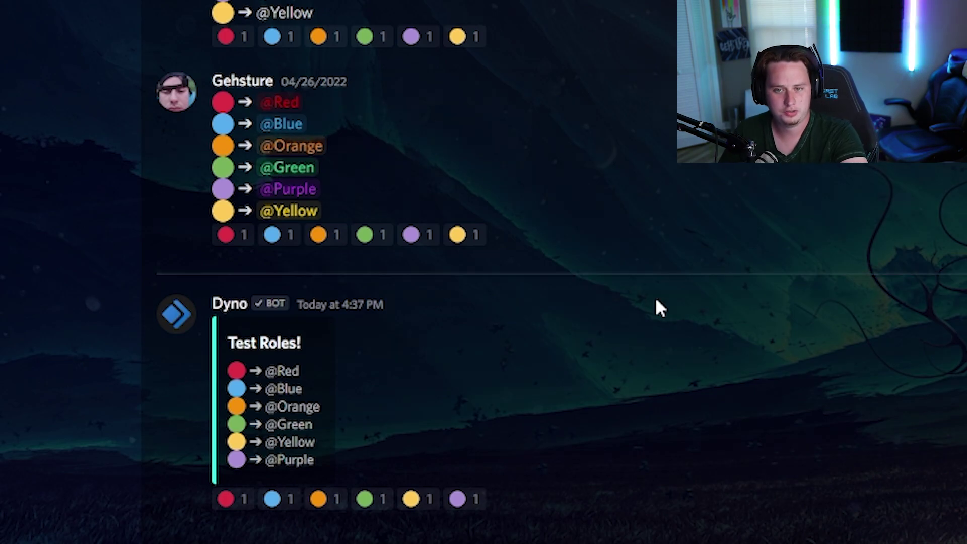
- Test the red circle reaction on the Test Roles! message by adding it, checking the member profile's role, and removing it
left_click(236, 500)
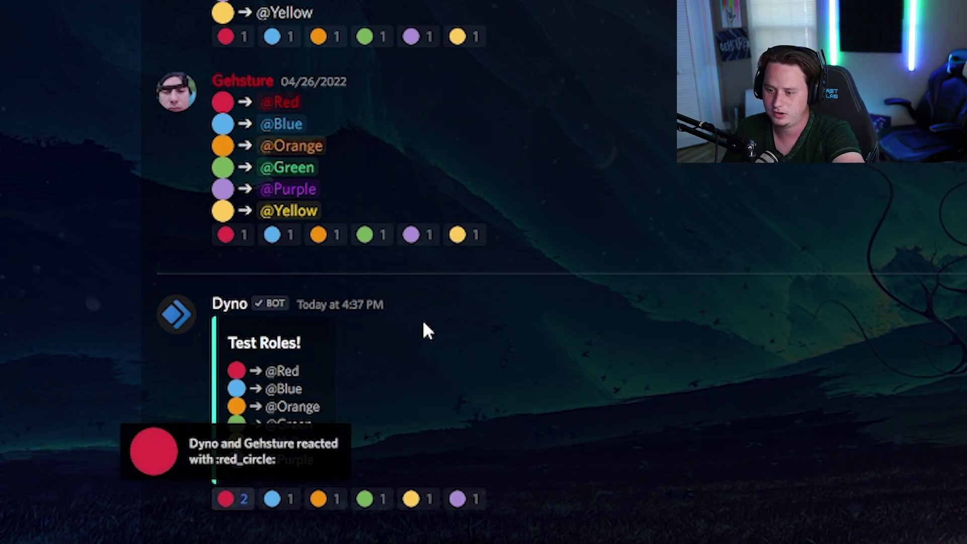
left_click(252, 83)
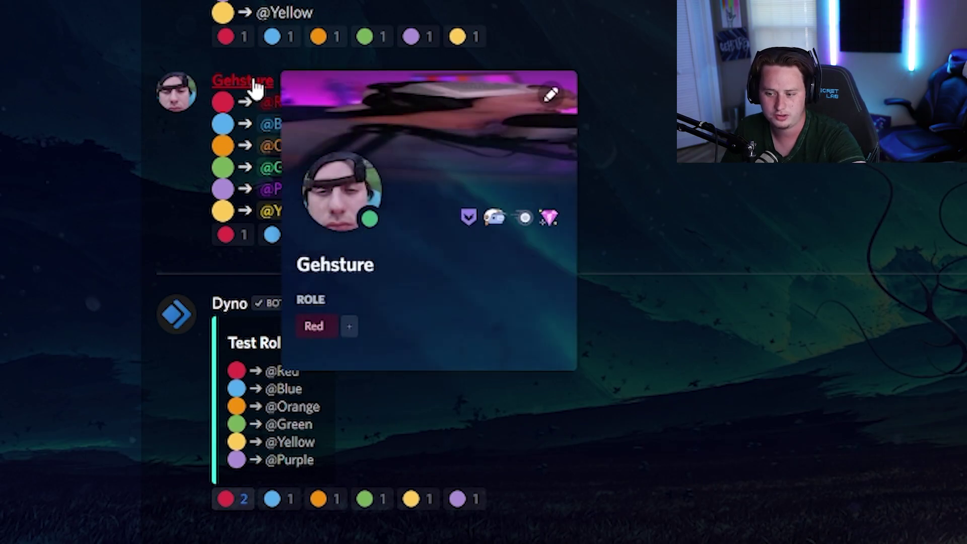
key("Escape")
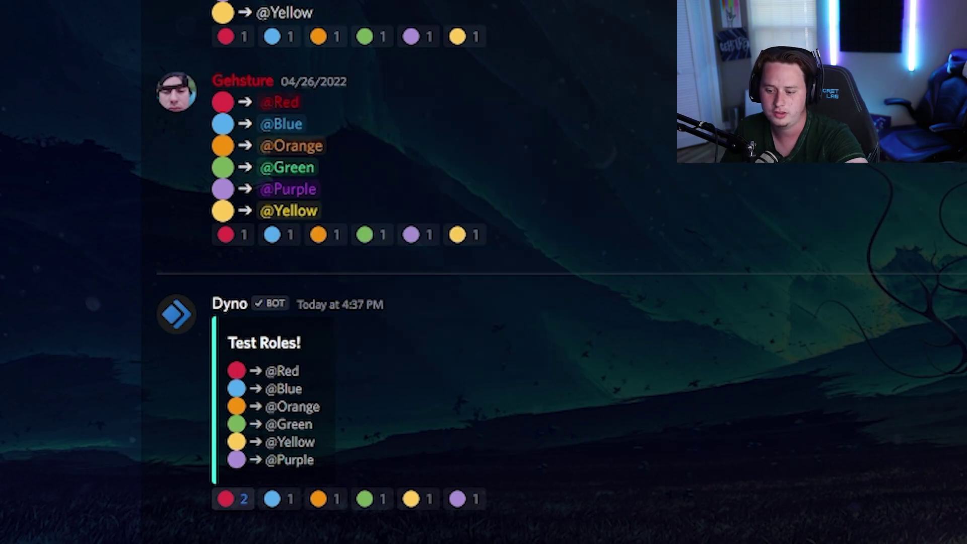
left_click(247, 501)
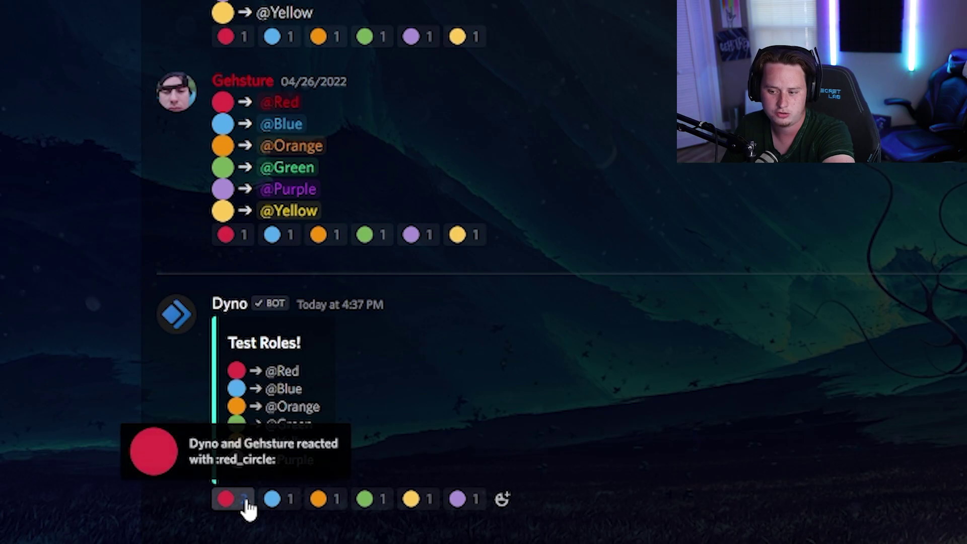